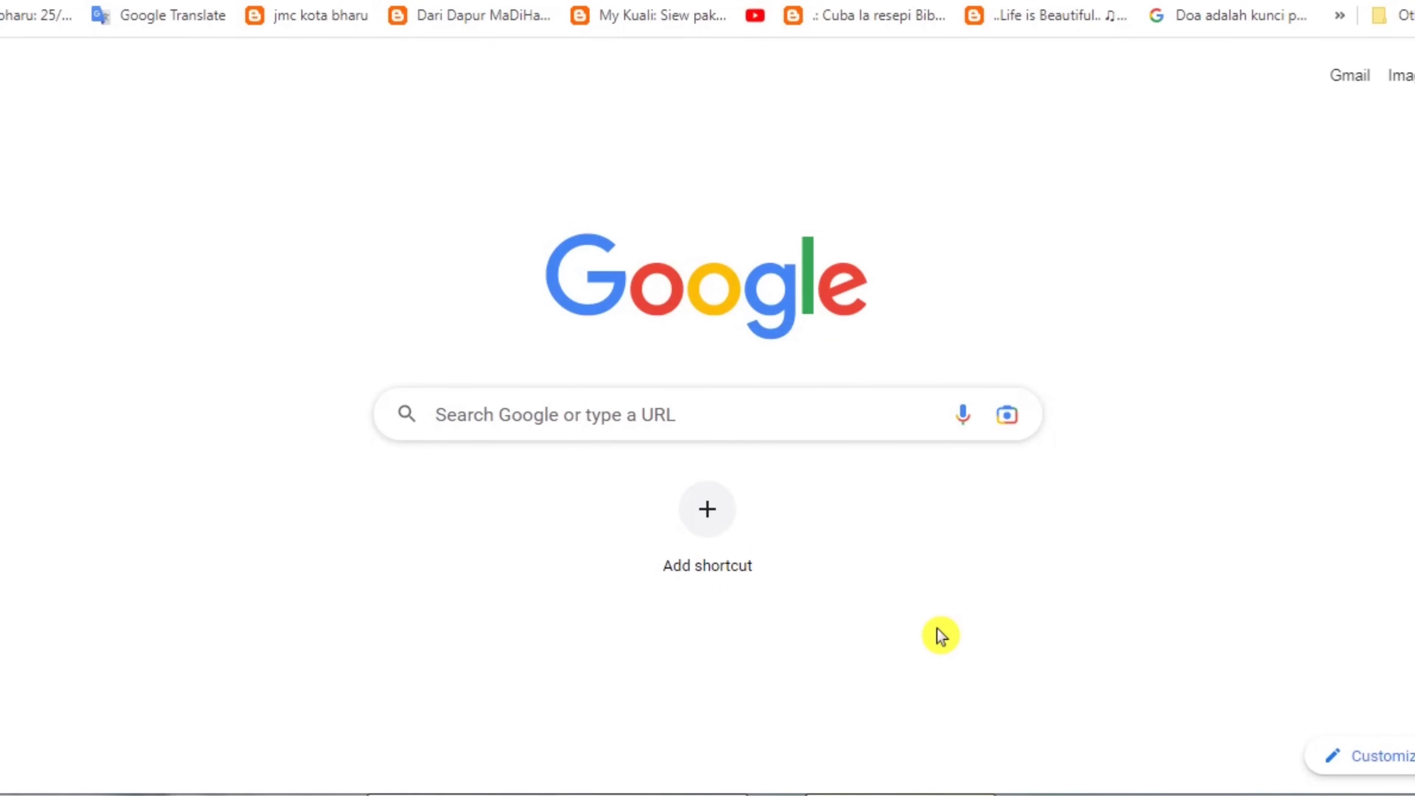
- Search Google for 'moe idme' and open the Sistem Pengurusan IDentiti (idMe) login page
{"action": "left_click", "coordinate": [834, 407]}
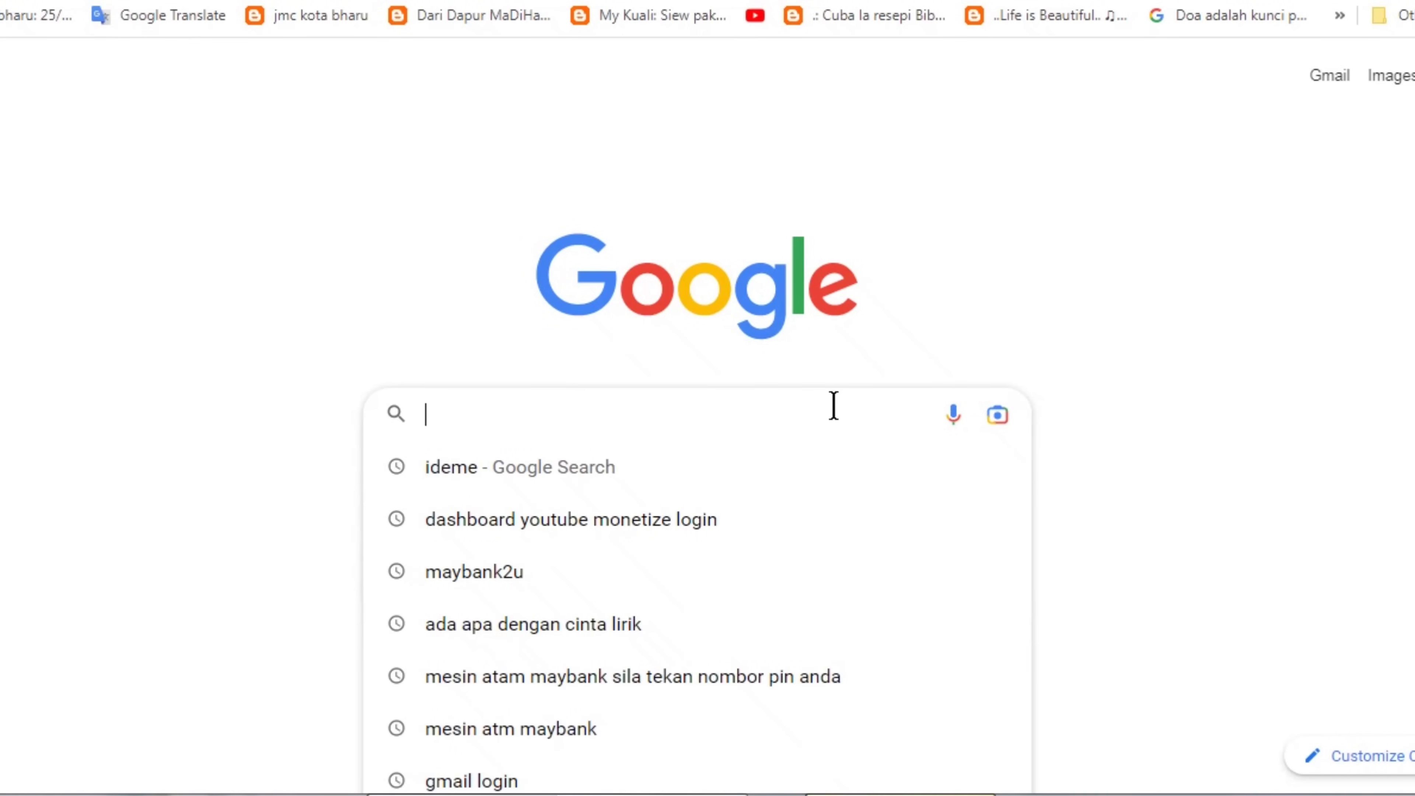
{"action": "type", "text": "moe idme"}
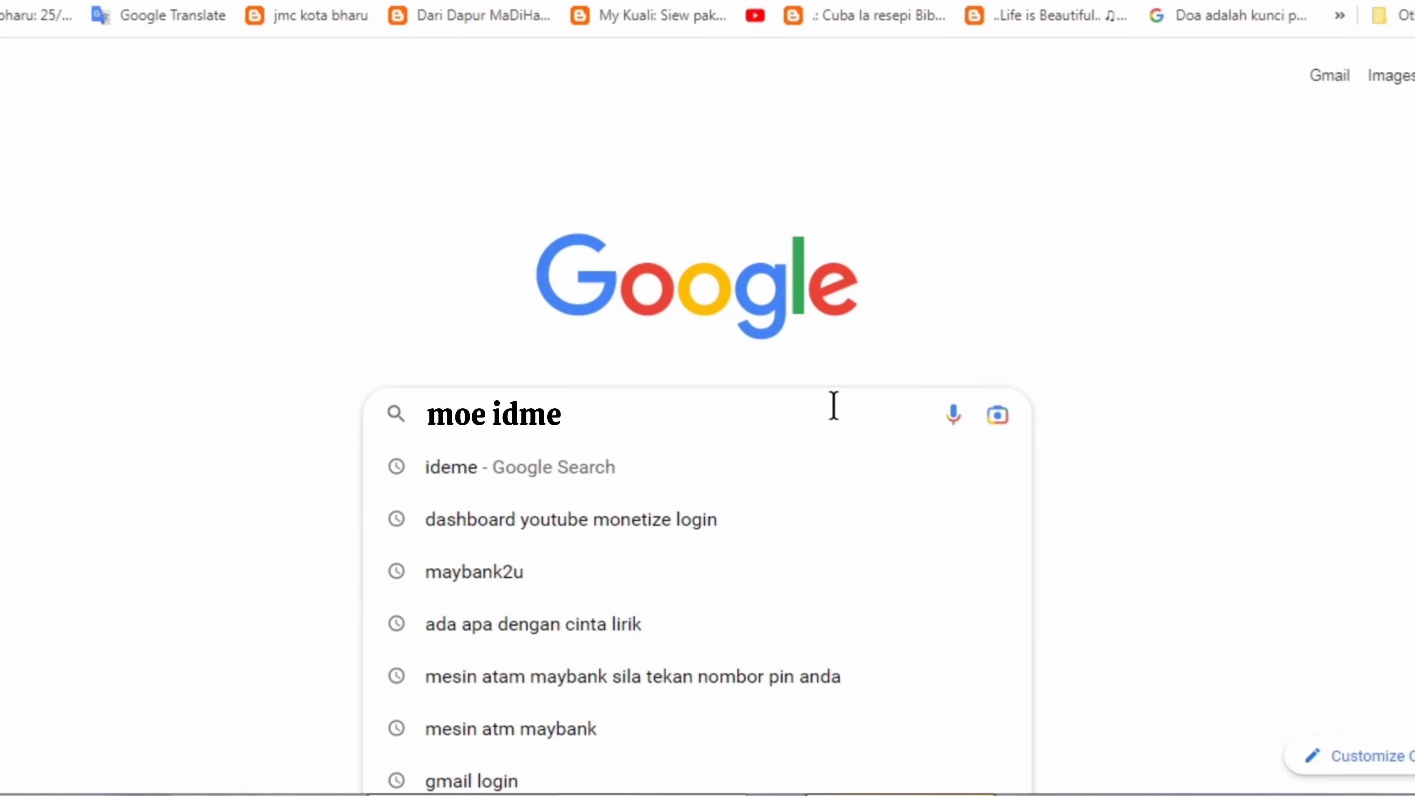
{"action": "key", "text": "Return"}
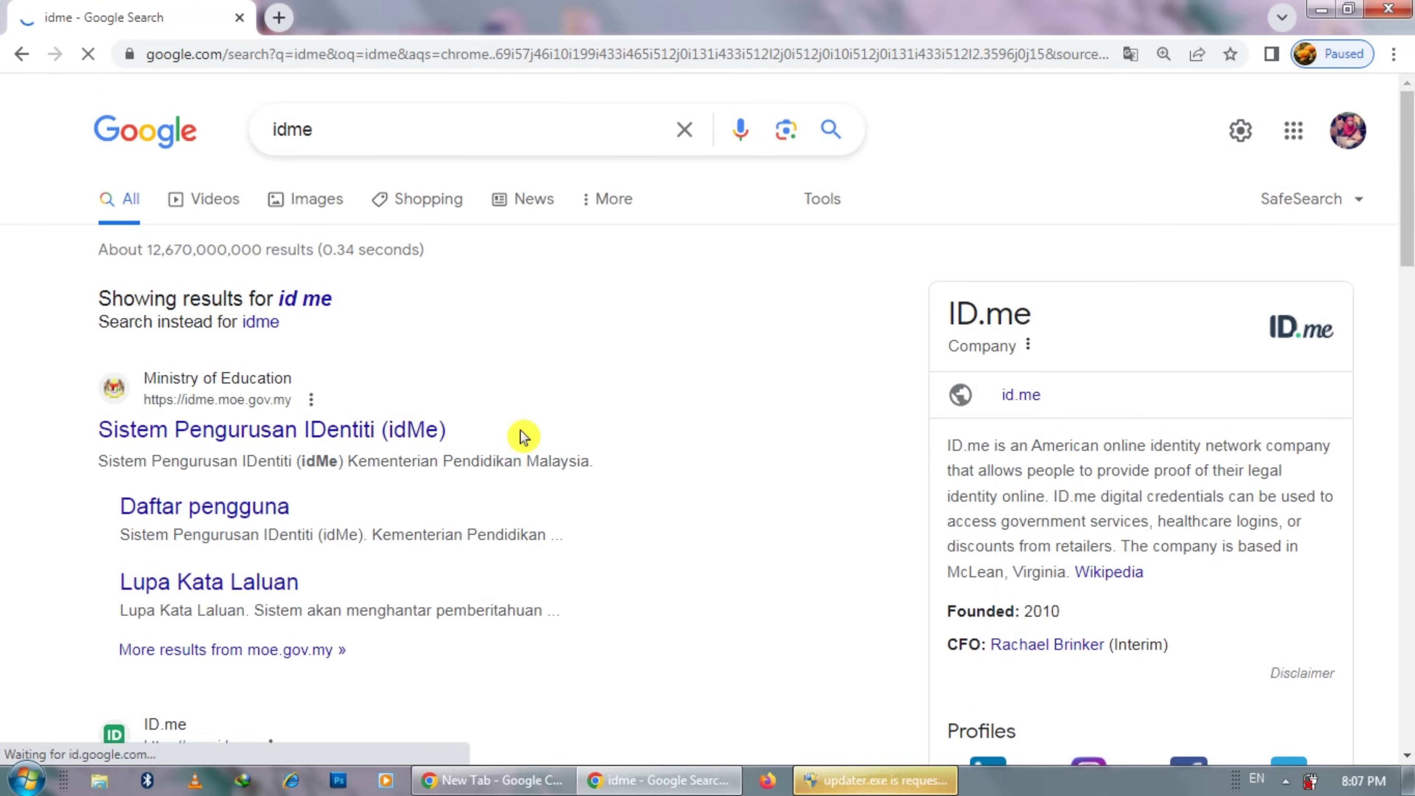
{"action": "left_click", "coordinate": [411, 440]}
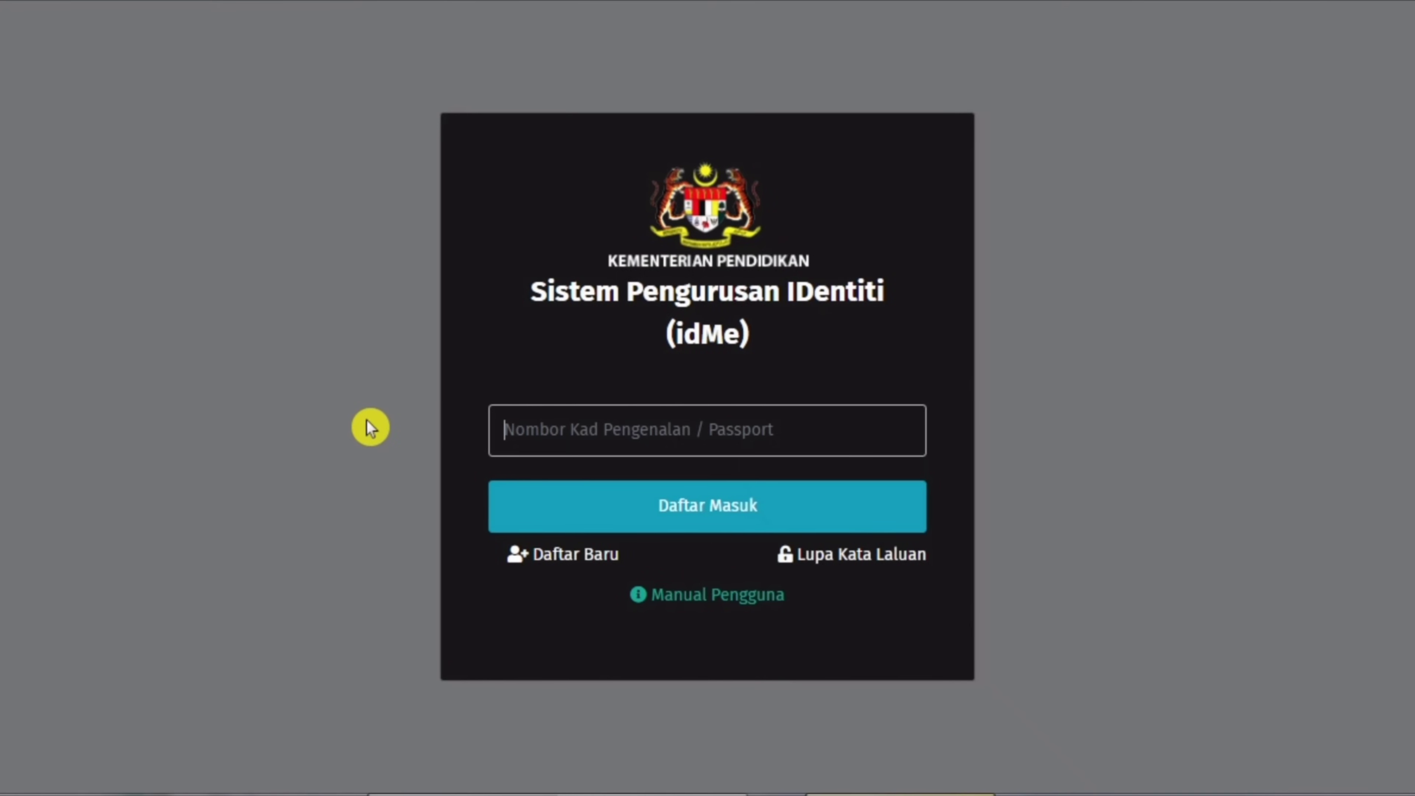
- Start a new idMe registration with card category KAD PENGENALAN and dismiss the MAKLUMAT notice
{"action": "left_click", "coordinate": [599, 560]}
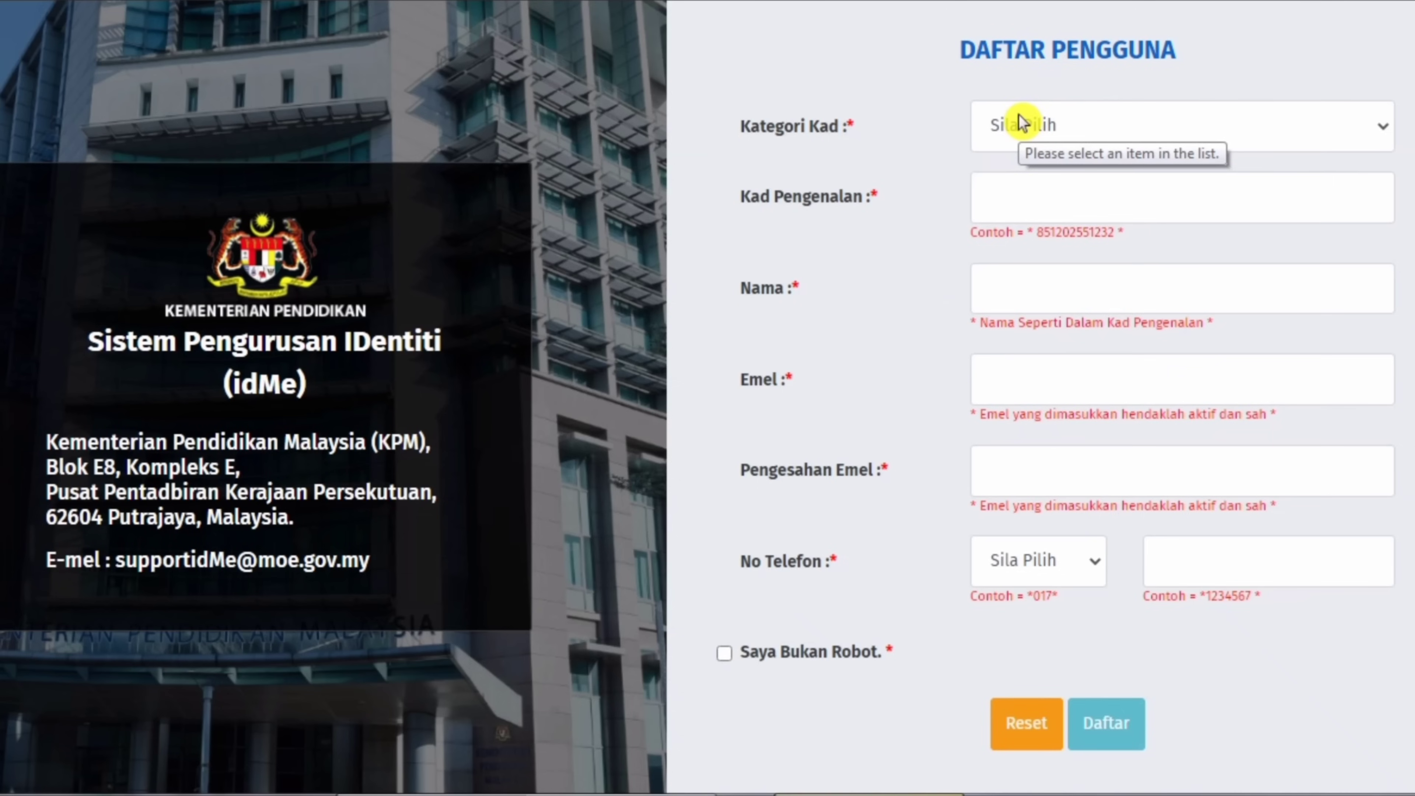
{"action": "left_click", "coordinate": [1023, 121]}
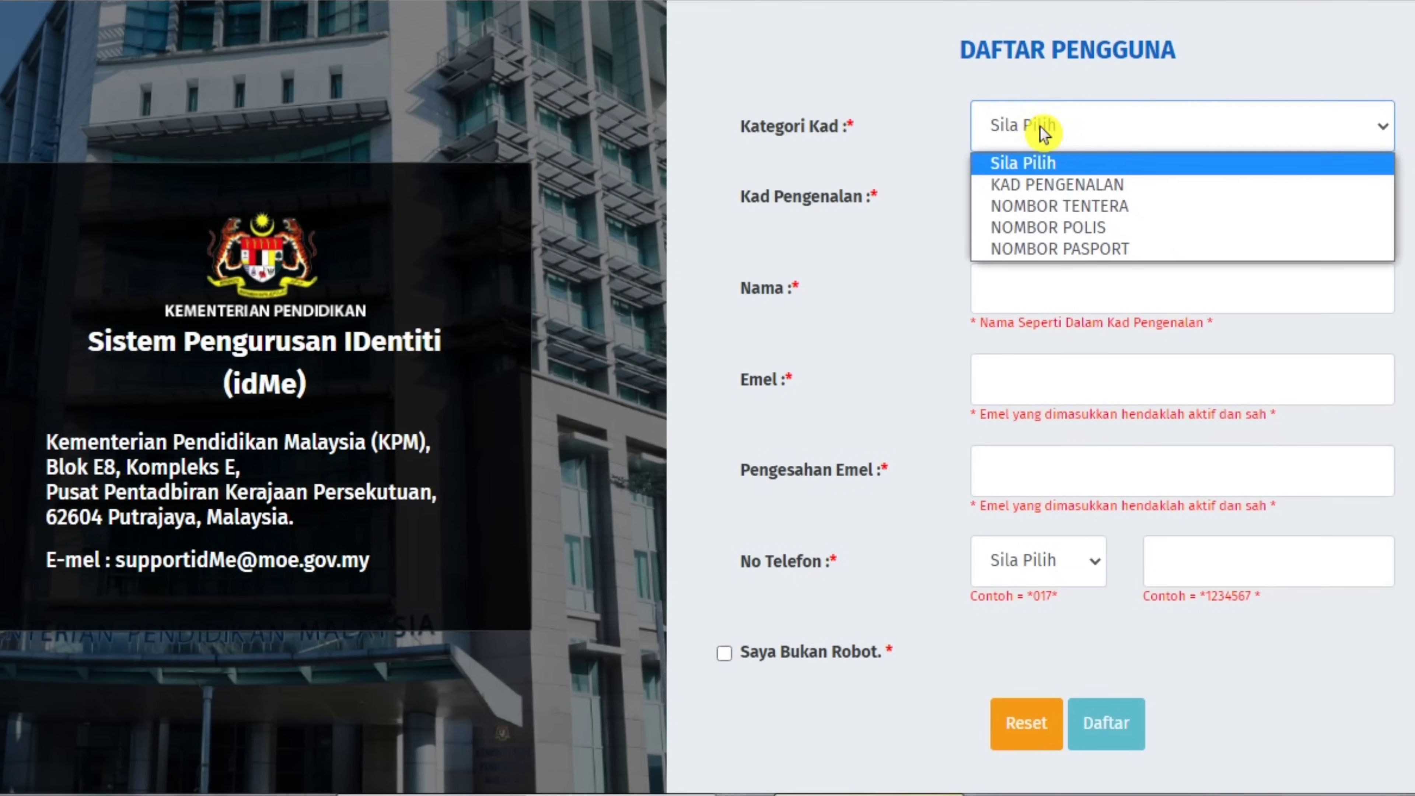
{"action": "left_click", "coordinate": [1054, 185]}
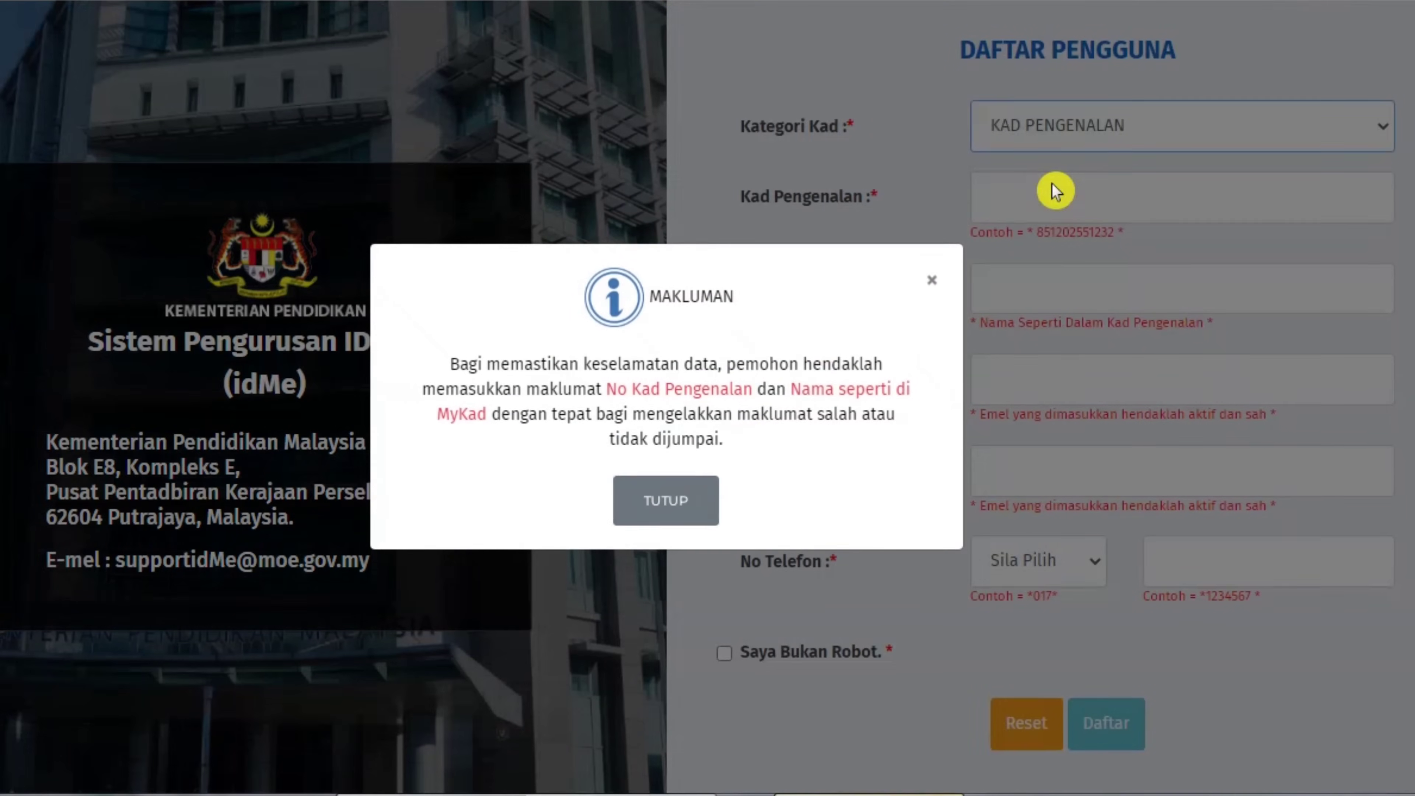
{"action": "left_click", "coordinate": [685, 497]}
- Fill in the identity card number, full name and e-mail address on the registration form
{"action": "left_click", "coordinate": [1180, 179]}
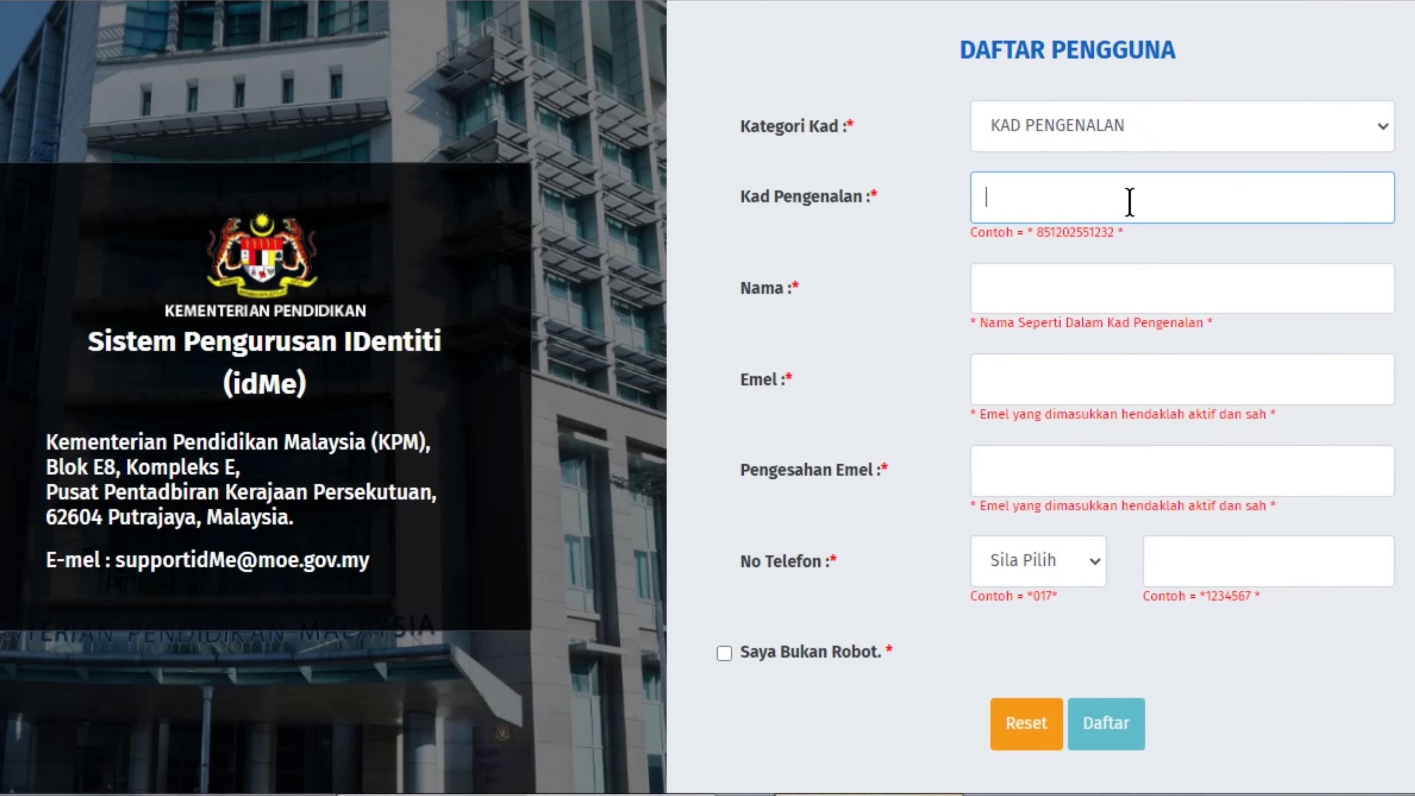
{"action": "left_click", "coordinate": [1116, 304]}
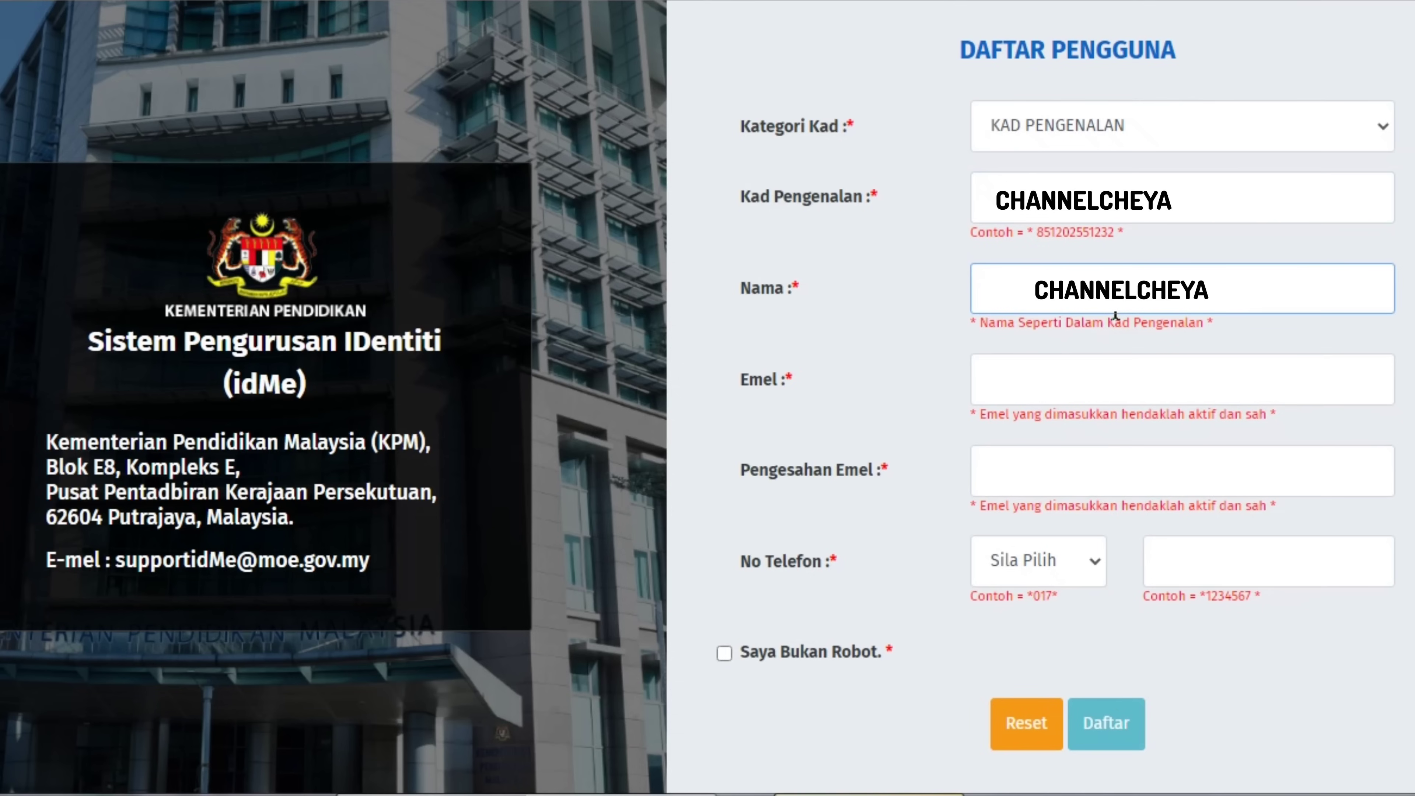
{"action": "left_click", "coordinate": [1107, 370]}
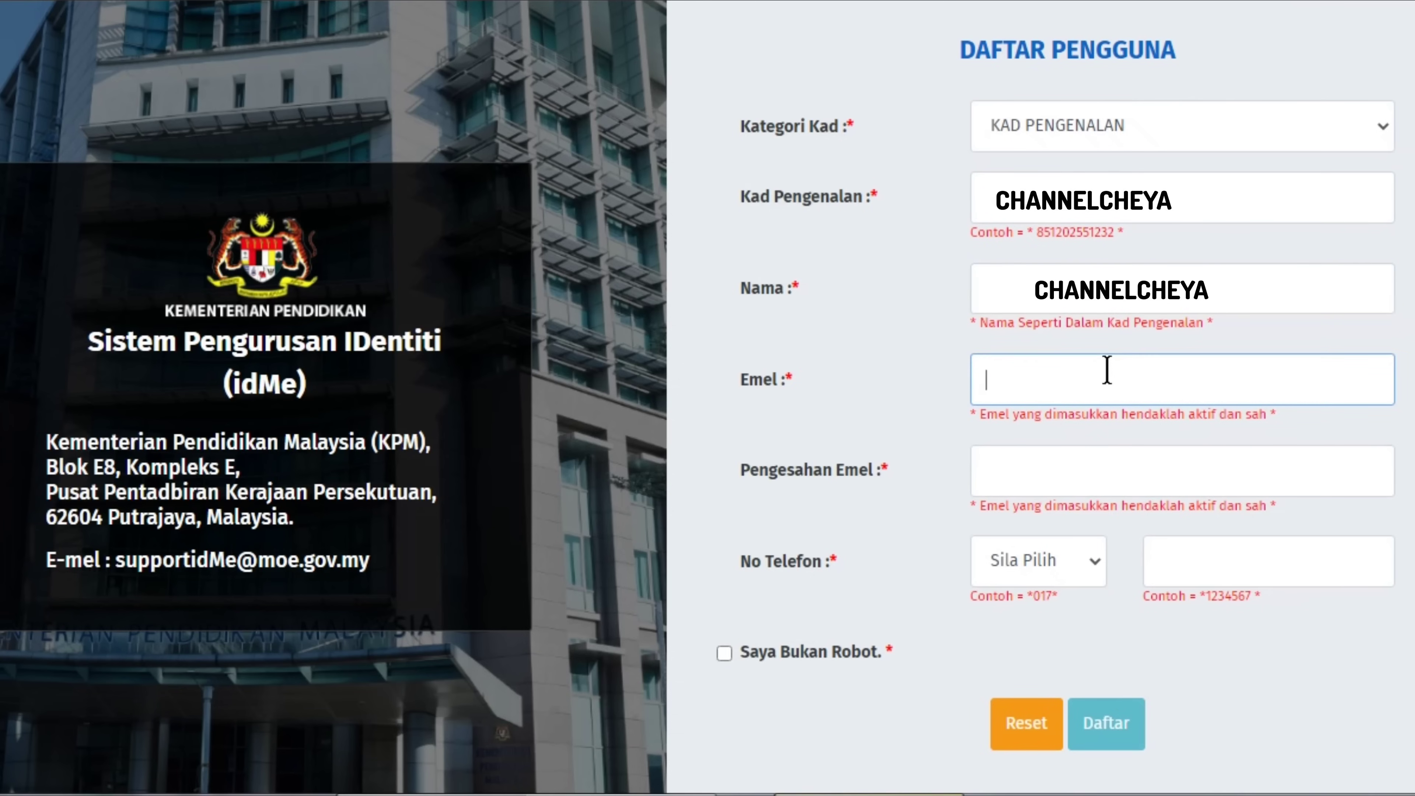
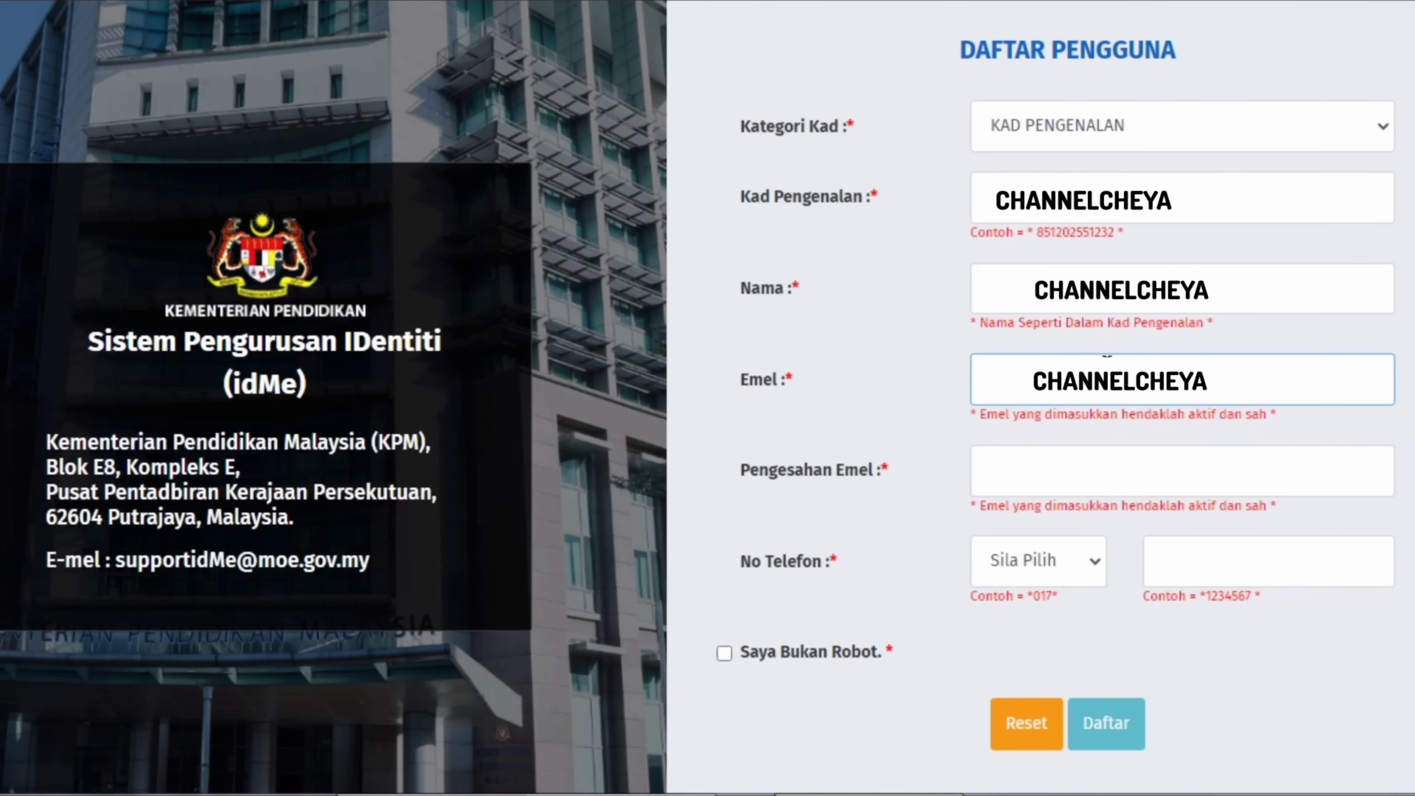
- Paste the confirmation e-mail and enter the phone number with the 019 prefix
{"action": "left_click", "coordinate": [1099, 466]}
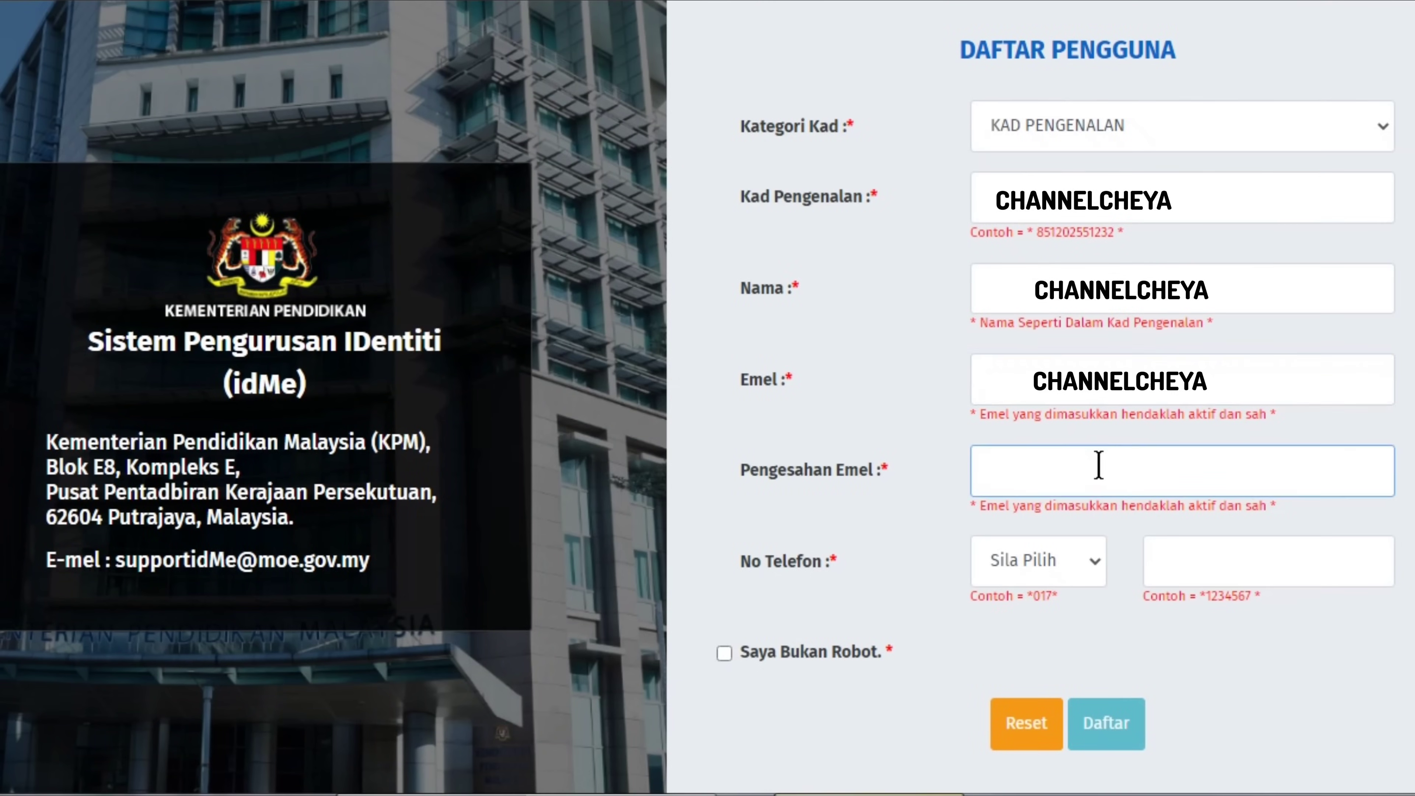
{"action": "key", "text": "ctrl+v"}
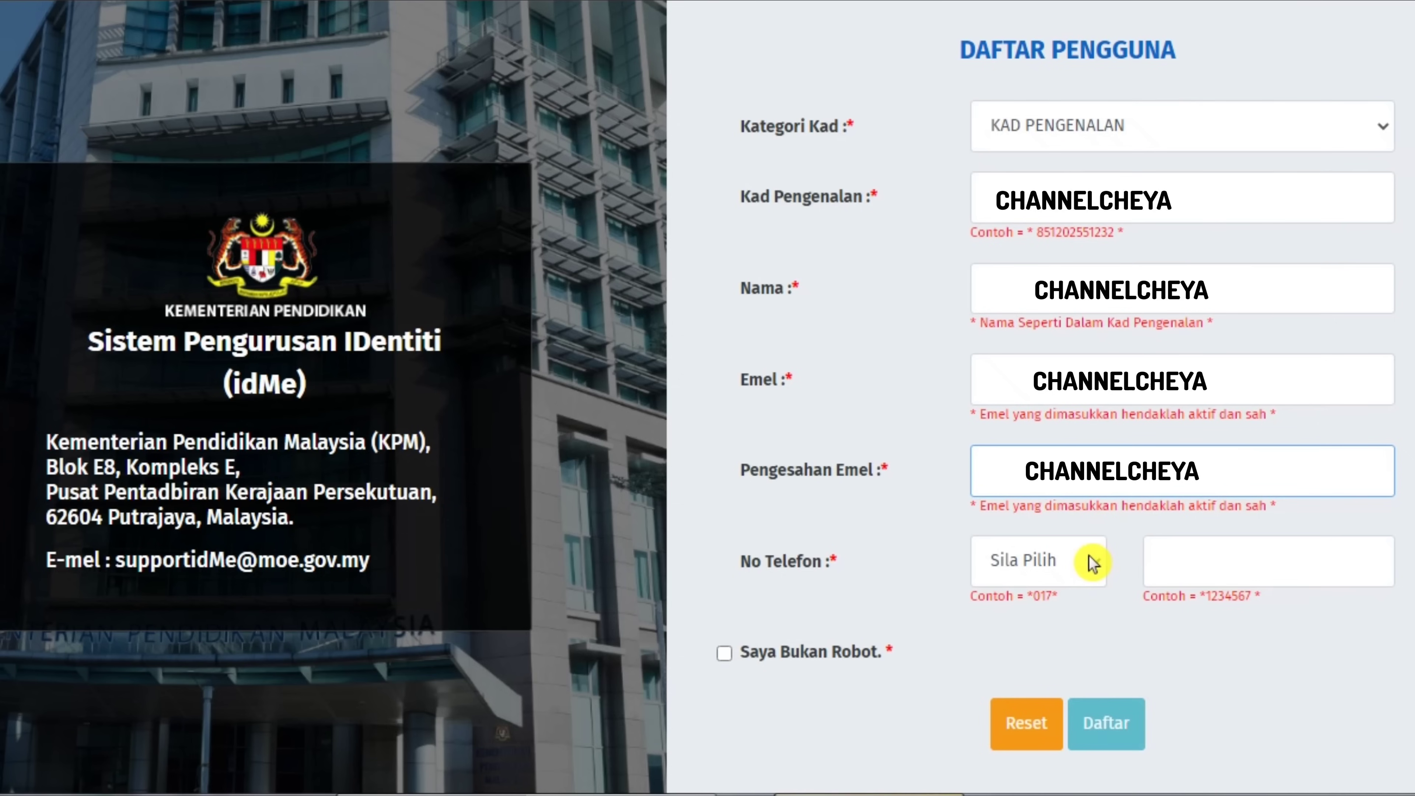
{"action": "left_click", "coordinate": [1103, 558]}
{"action": "left_click", "coordinate": [1001, 352]}
{"action": "left_click", "coordinate": [1172, 541]}
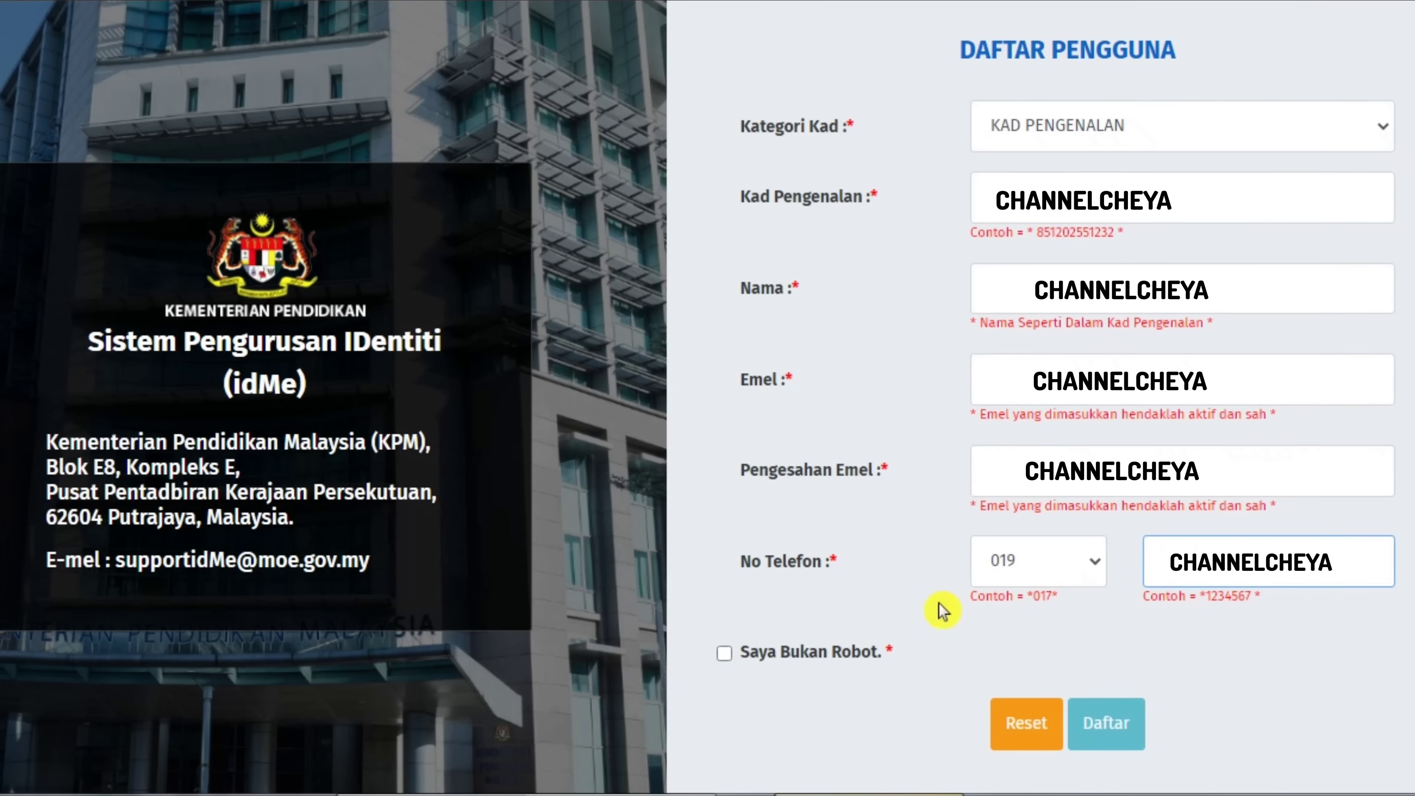
- Tick Saya Bukan Robot, enter the captcha code, and submit the registration with Daftar
{"action": "left_click", "coordinate": [725, 653]}
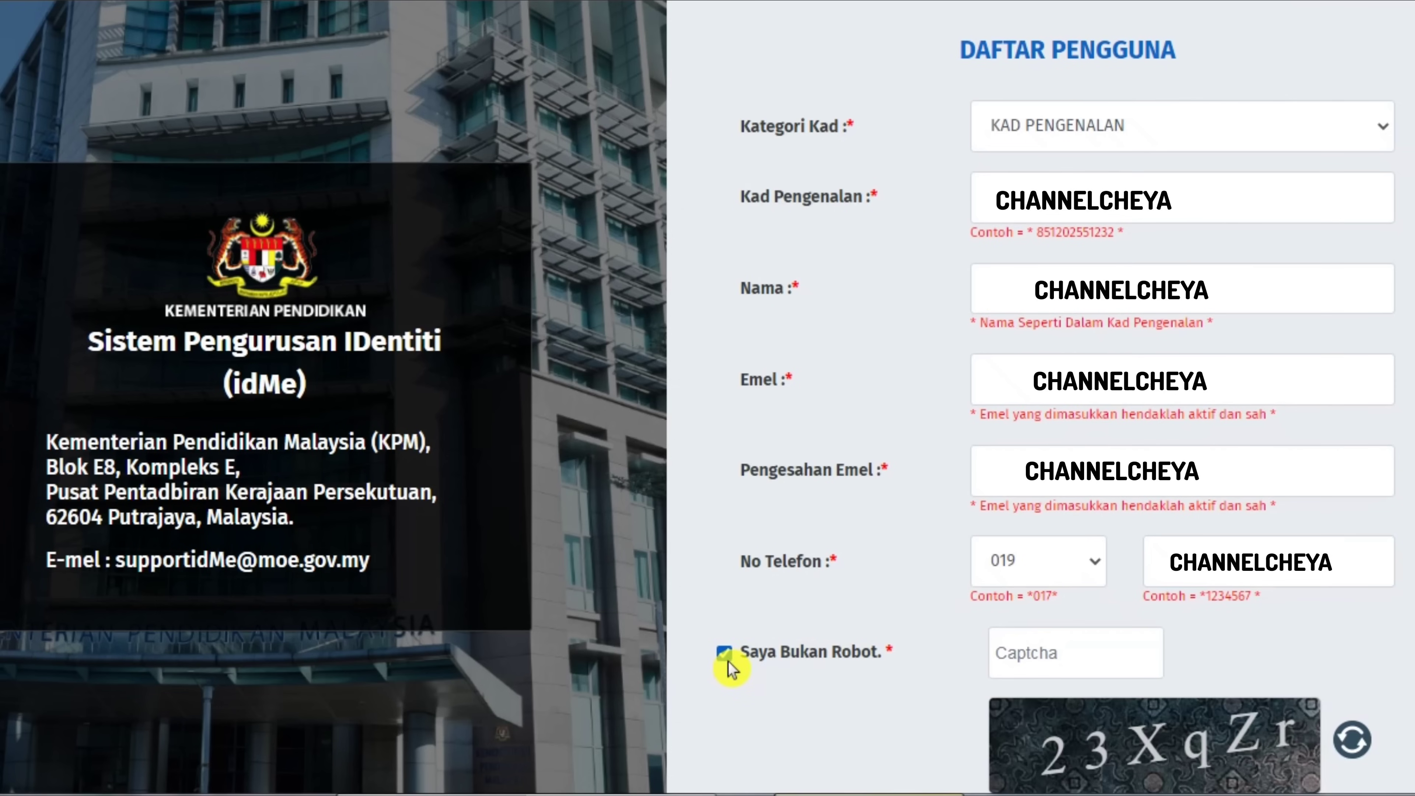
{"action": "left_click", "coordinate": [1096, 672]}
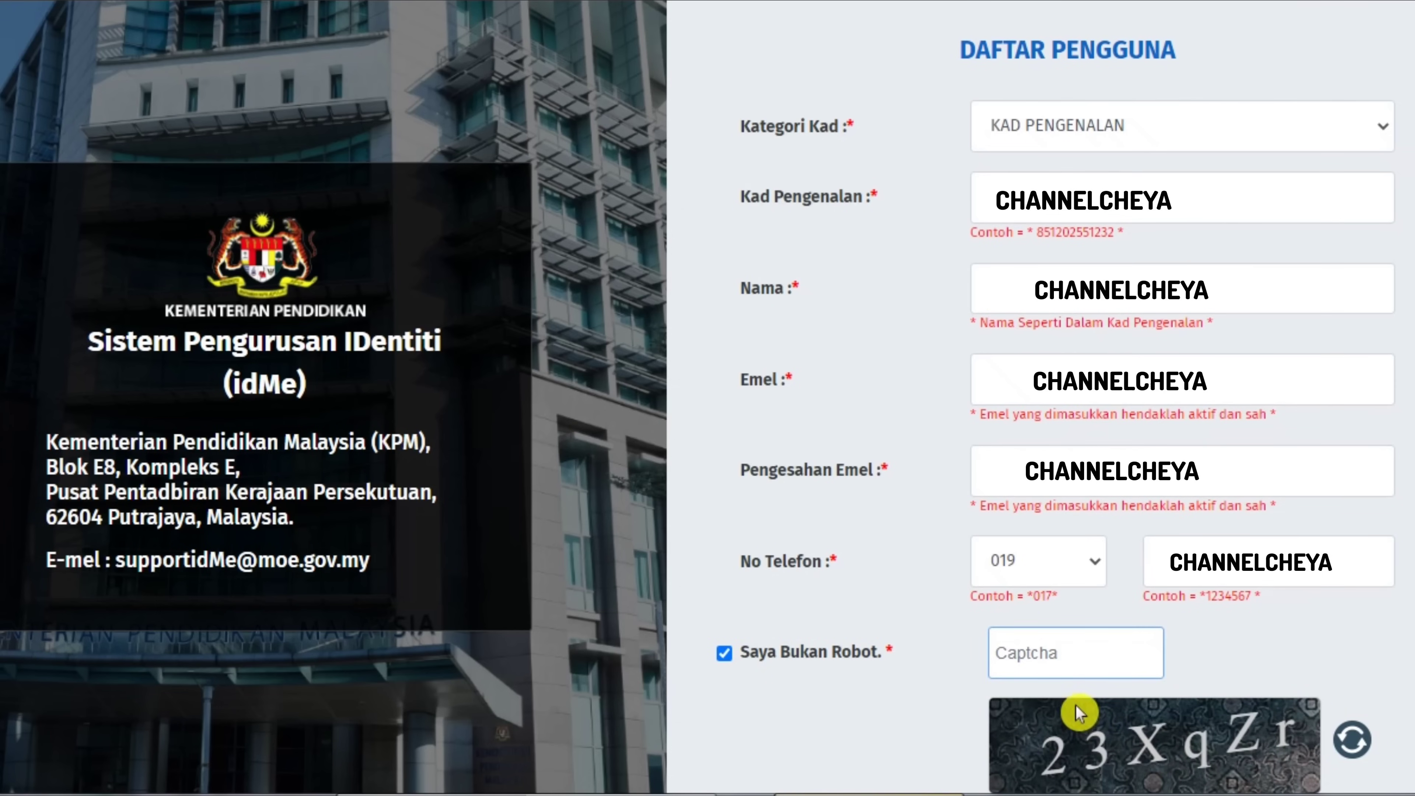
{"action": "type", "text": "23"}
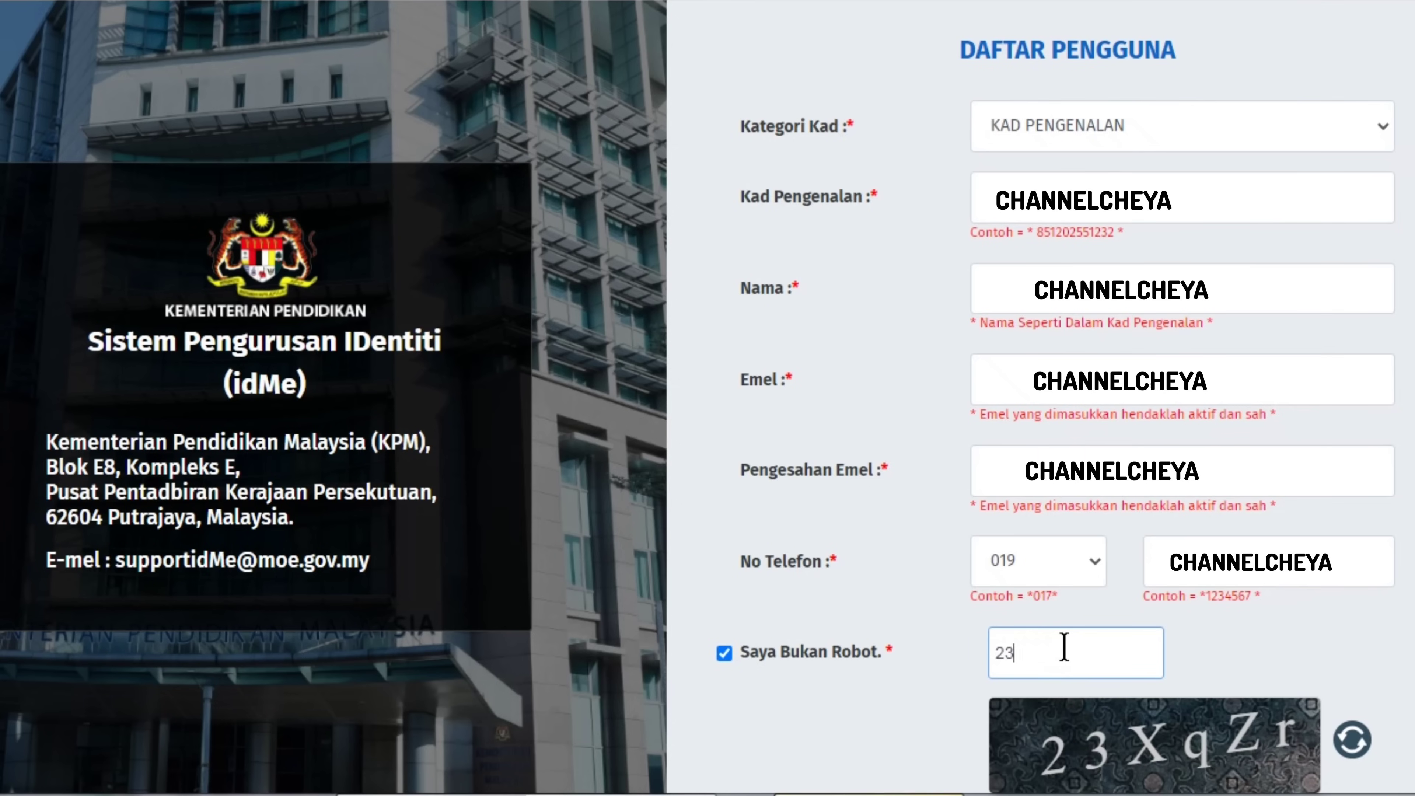
{"action": "type", "text": "XqZr"}
{"action": "scroll", "coordinate": [1204, 685], "scroll_direction": "down", "scroll_amount": 2}
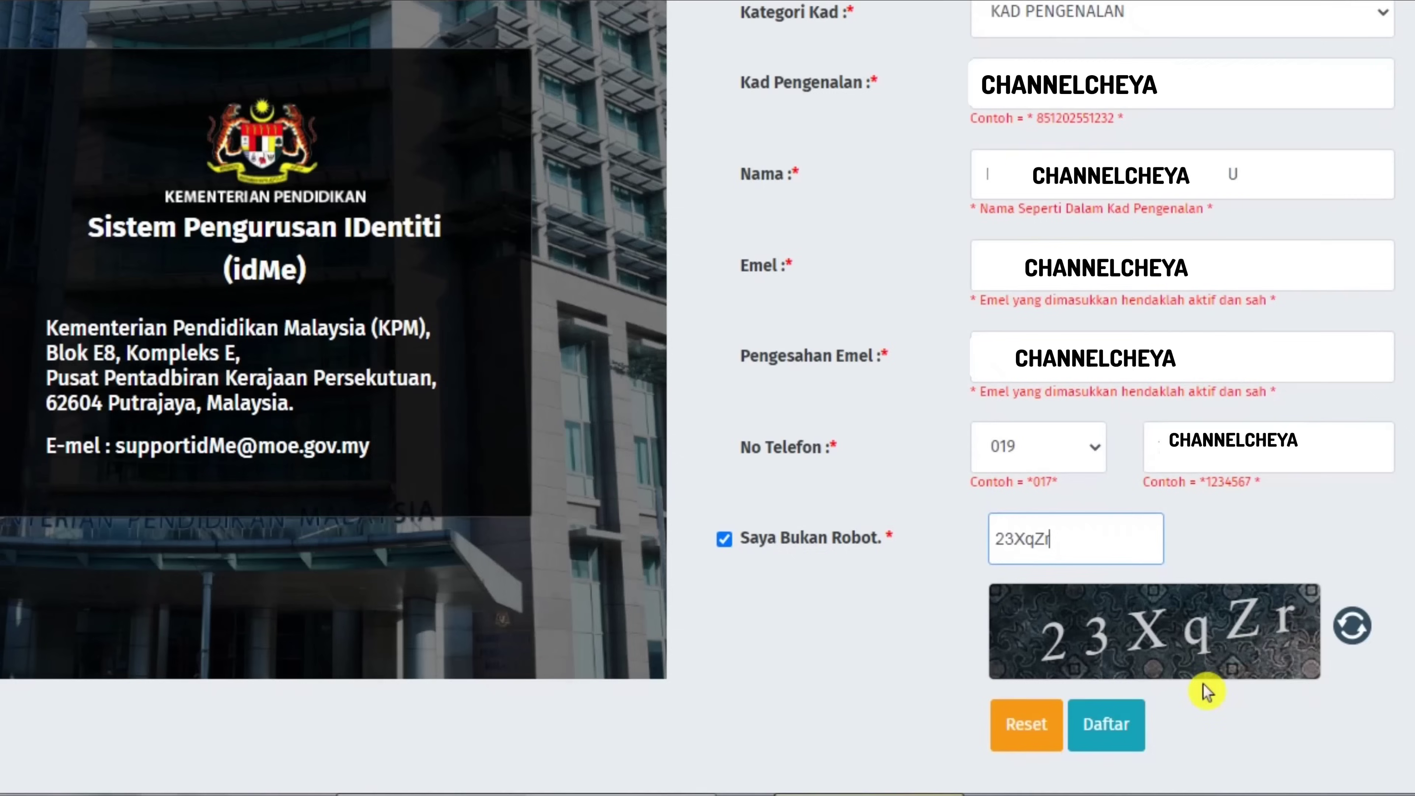
{"action": "left_click", "coordinate": [1119, 730]}
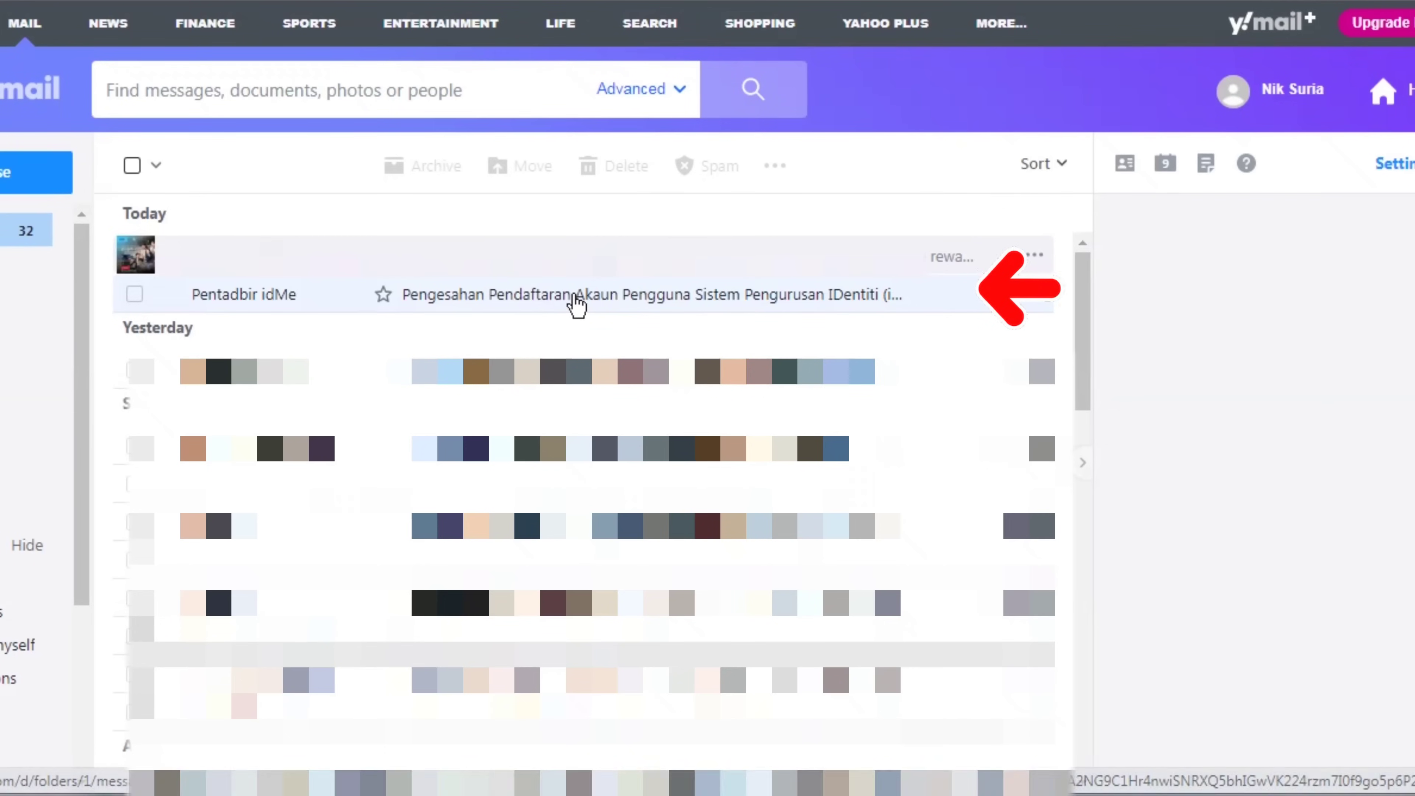
- Open the Pentadbir idMe e-mail in Yahoo Mail and follow its Pengaktifan Akaun Pengguna link
{"action": "left_click", "coordinate": [573, 306]}
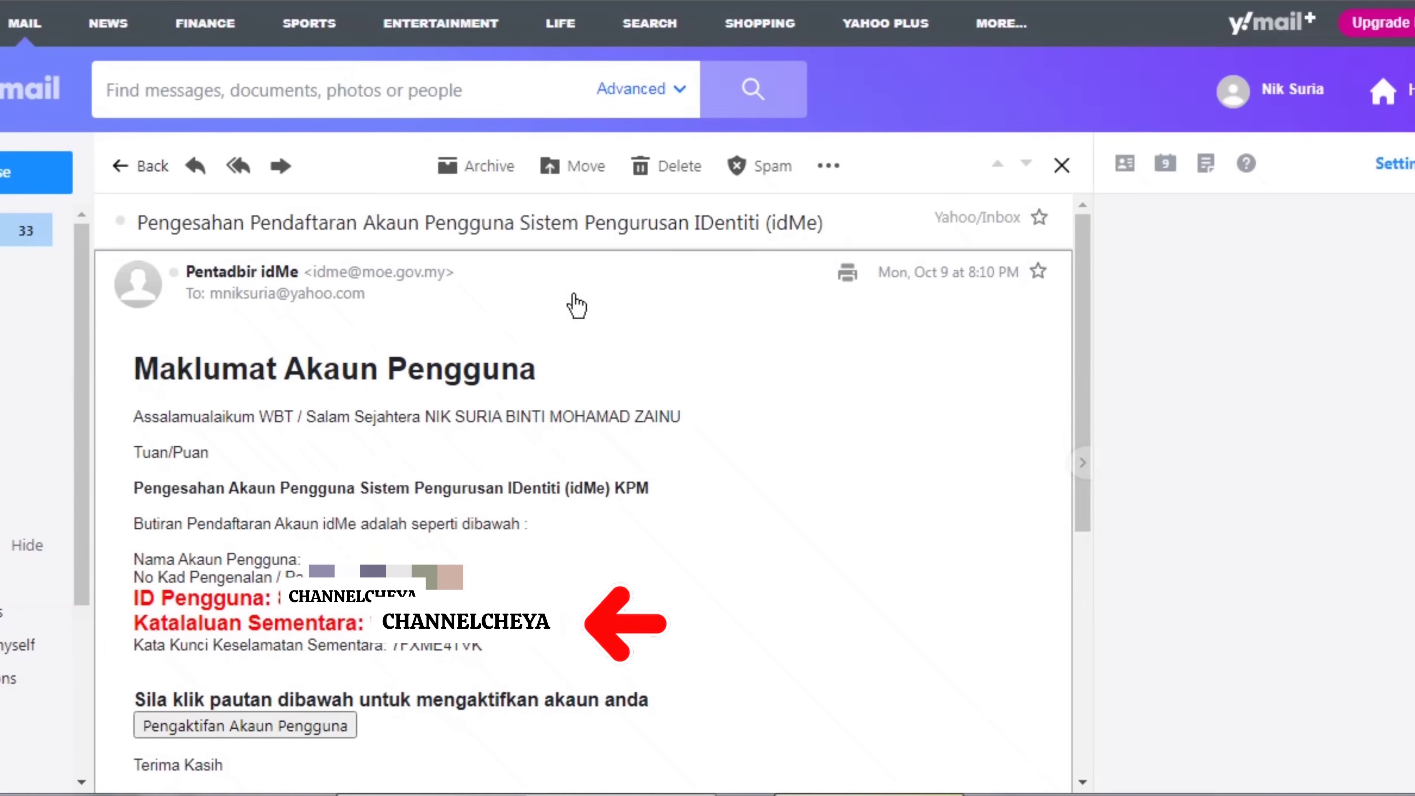
{"action": "left_click", "coordinate": [240, 731]}
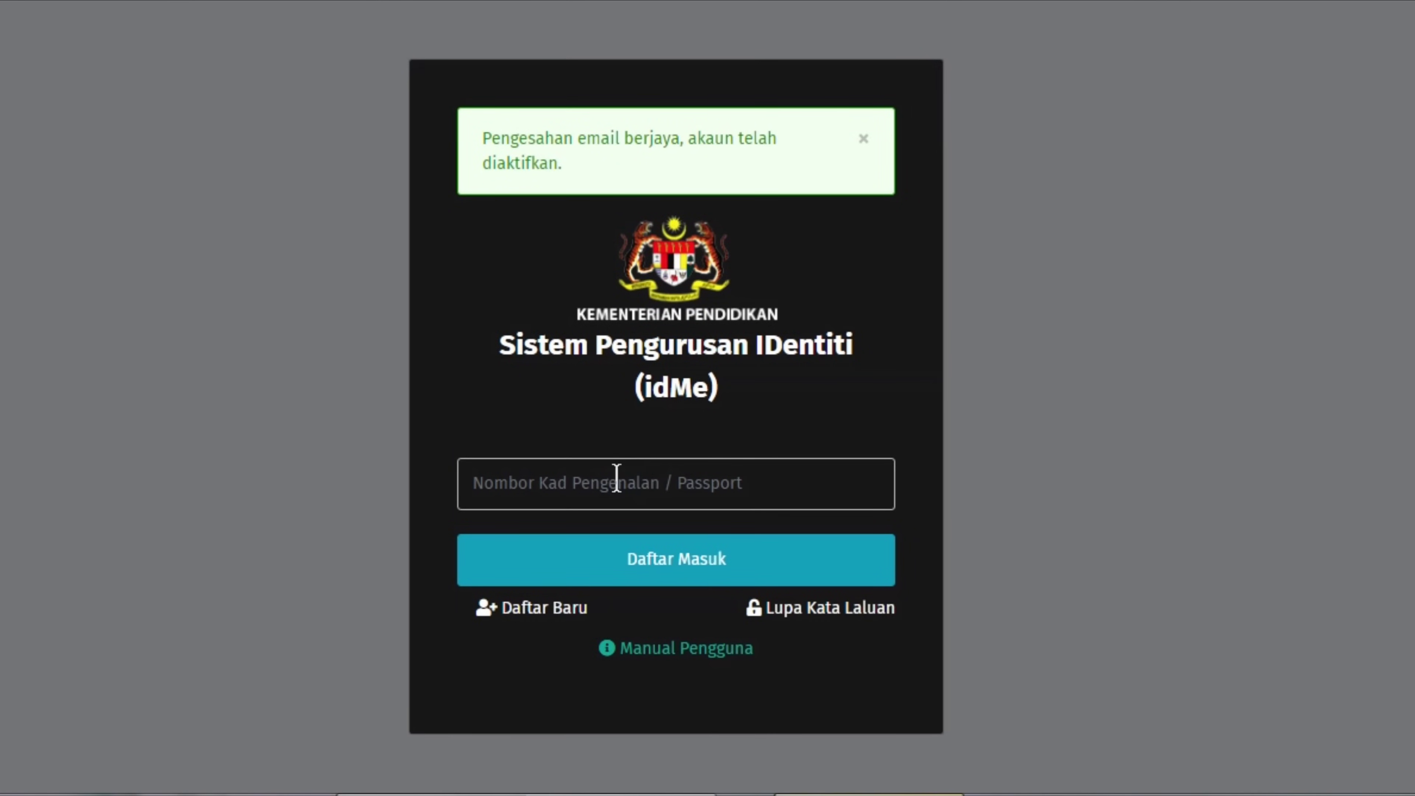
- Enter the IC number, confirm the shown security phrase, and fill in the account password
{"action": "type", "text": "8"}
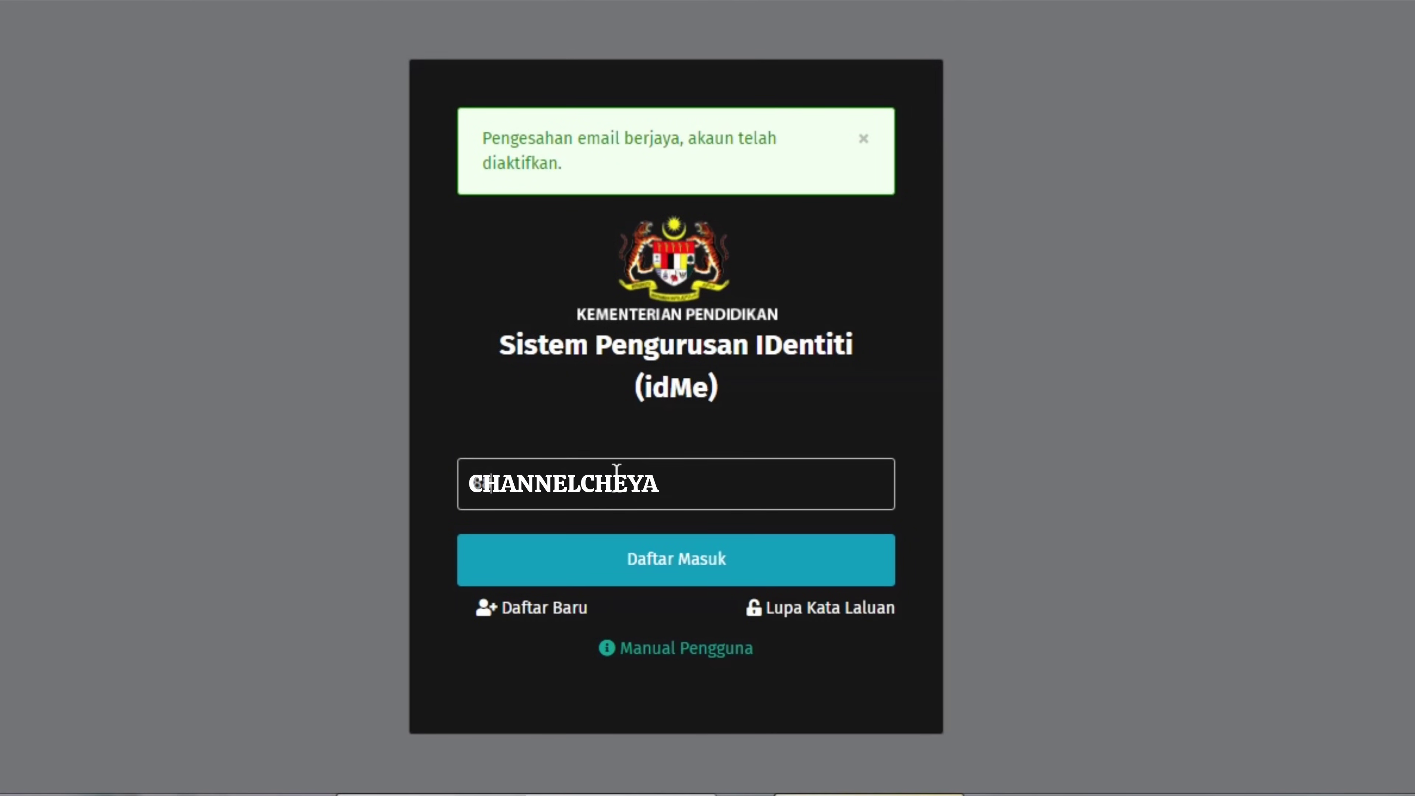
{"action": "type", "text": "0•••••••••"}
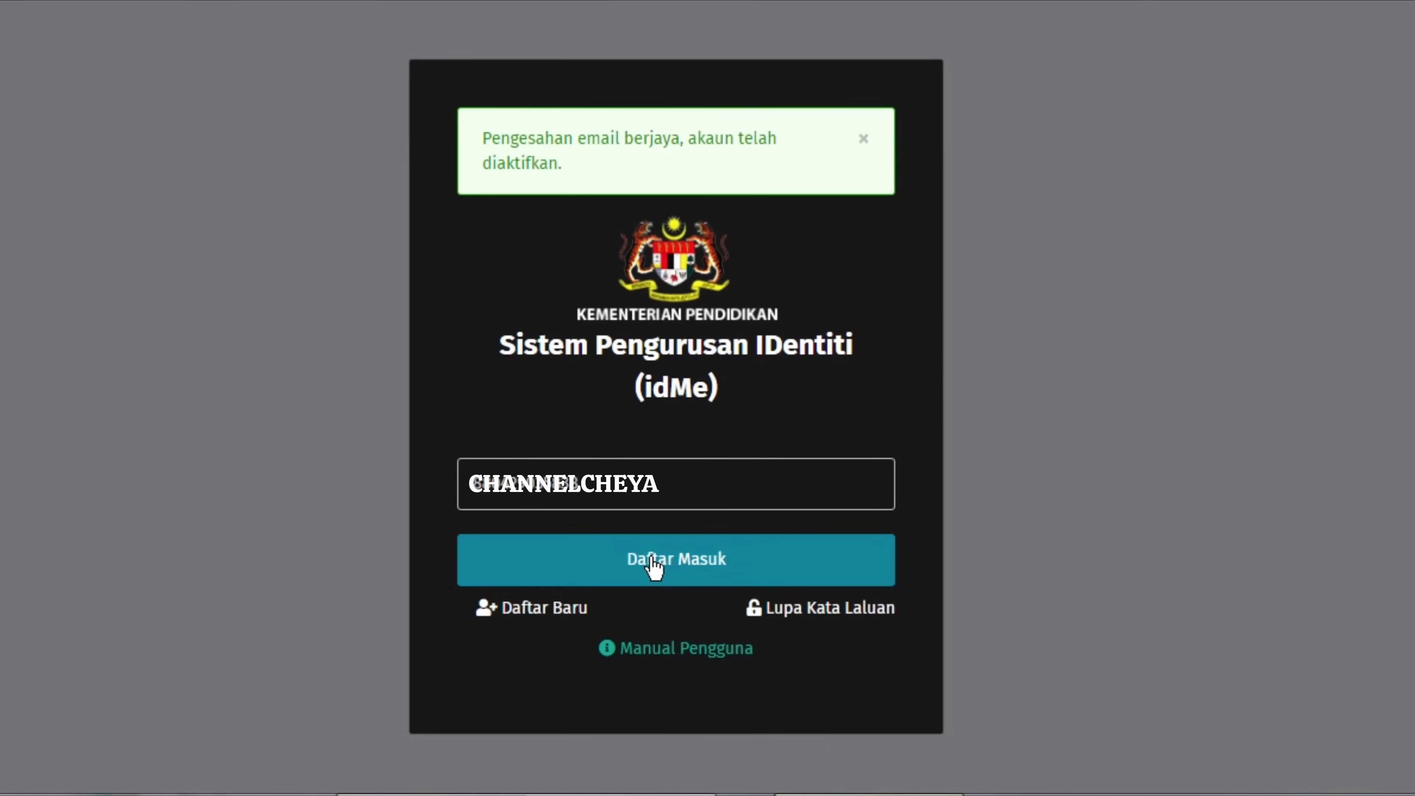
{"action": "left_click", "coordinate": [653, 563]}
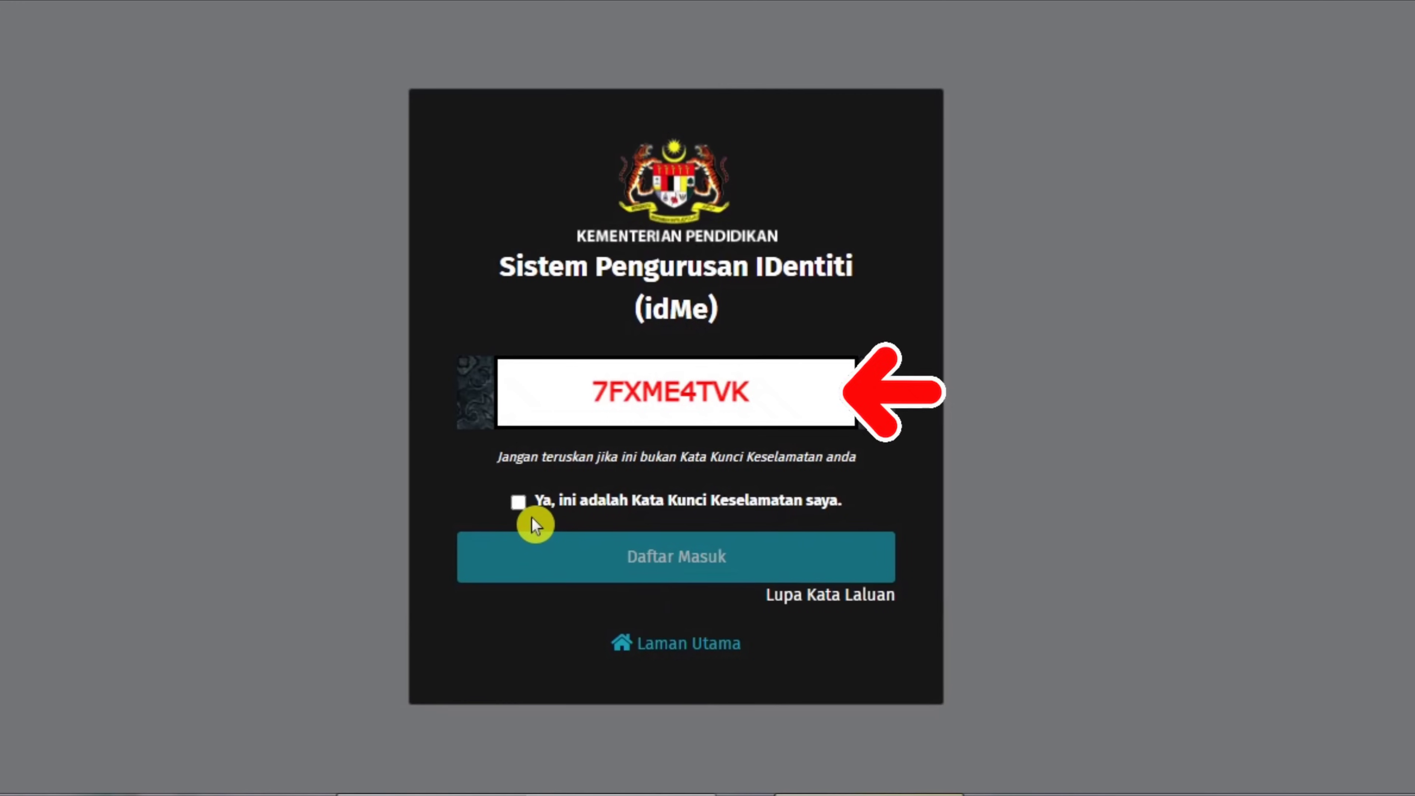
{"action": "left_click", "coordinate": [518, 502]}
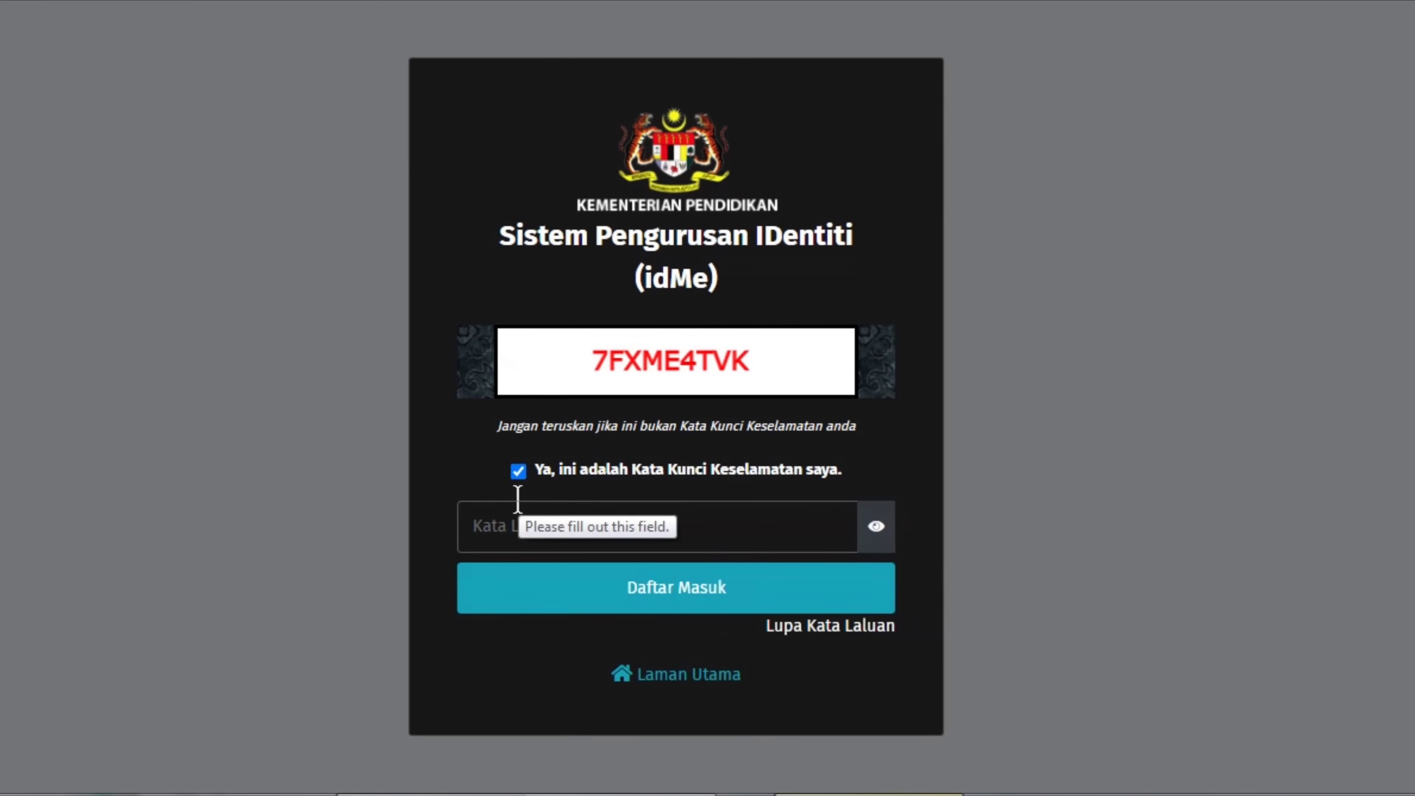
{"action": "left_click", "coordinate": [543, 535]}
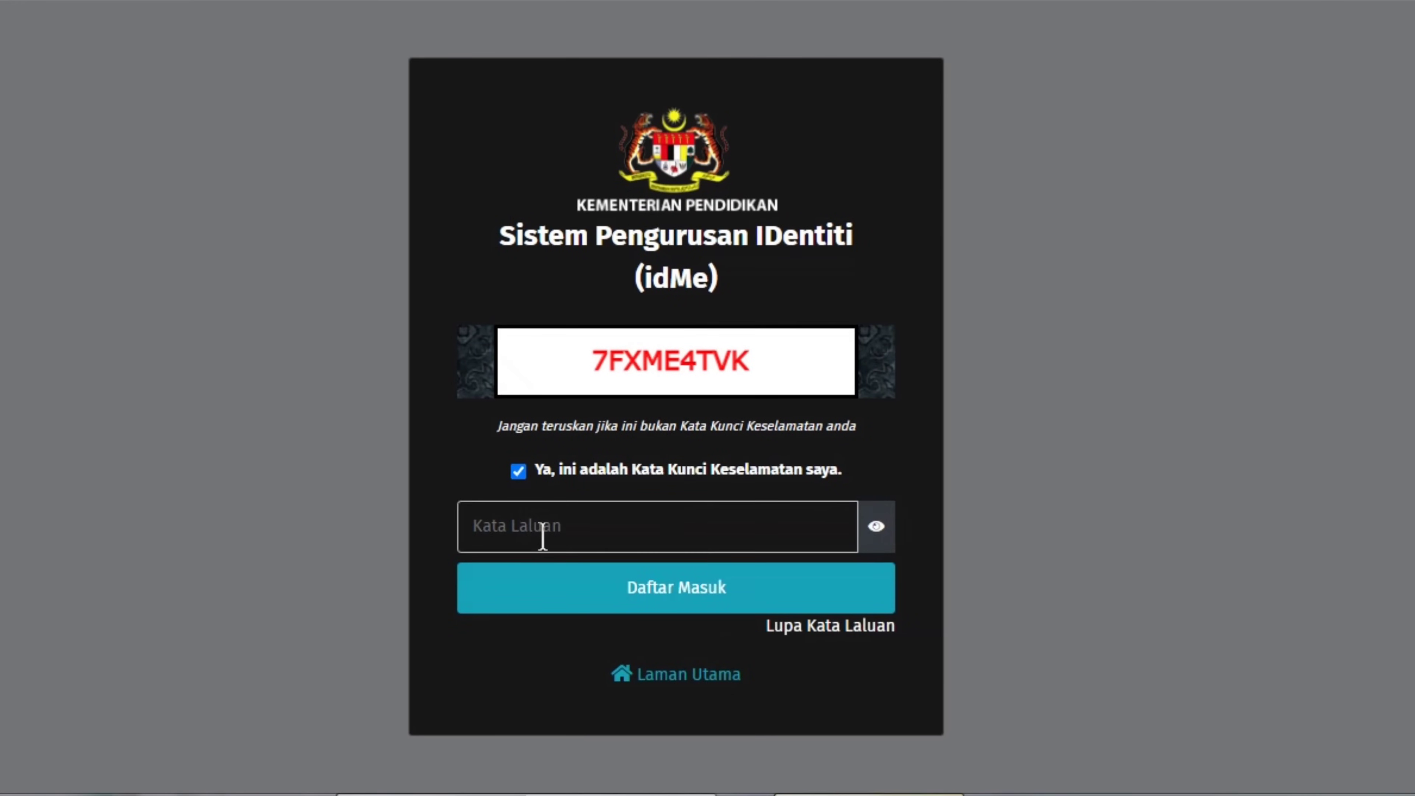
{"action": "key", "text": "ctrl+v"}
{"action": "type", "text": "••••••"}
- Sign in, dismiss the change-password alert with TERUSKAN, and focus the Katalaluan field
{"action": "left_click", "coordinate": [731, 606]}
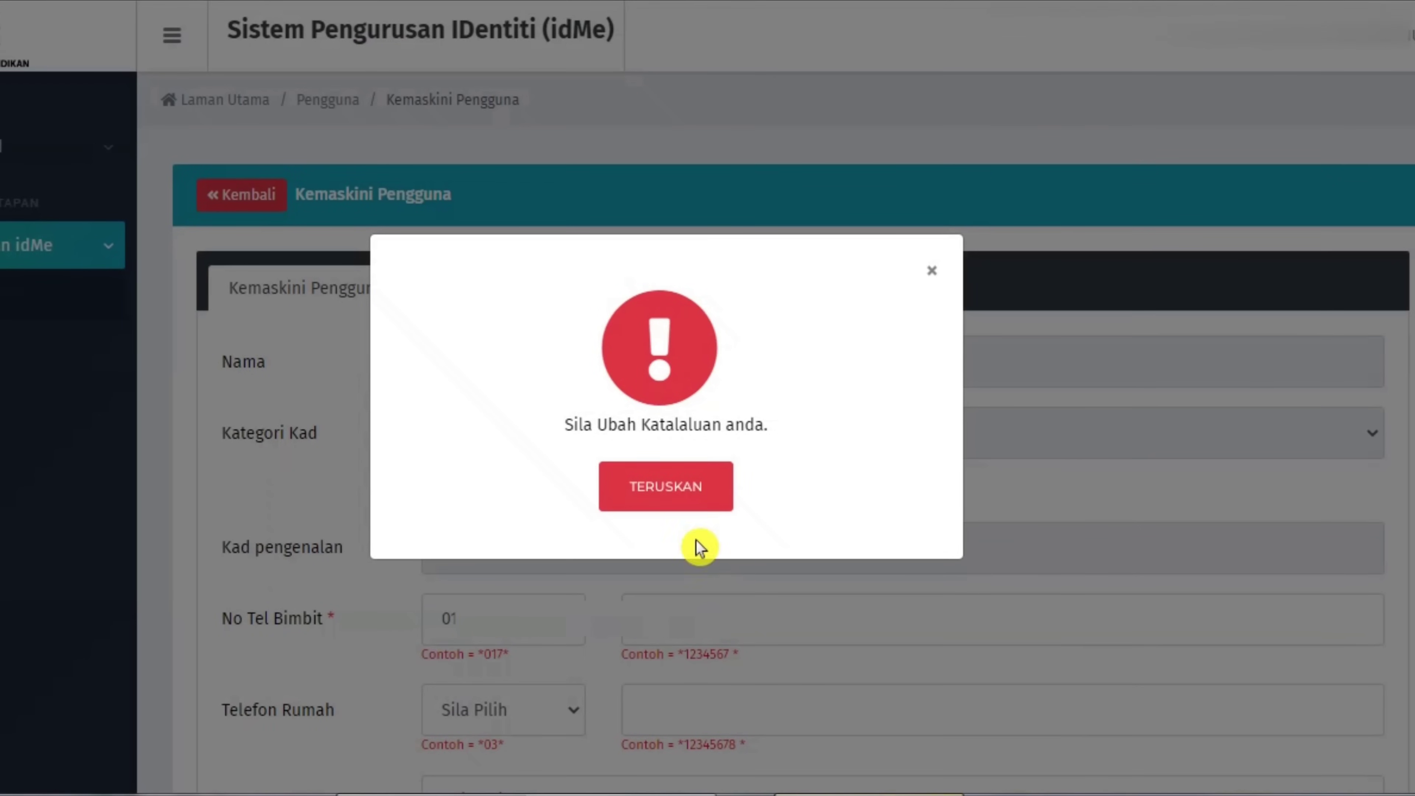
{"action": "left_click", "coordinate": [698, 499]}
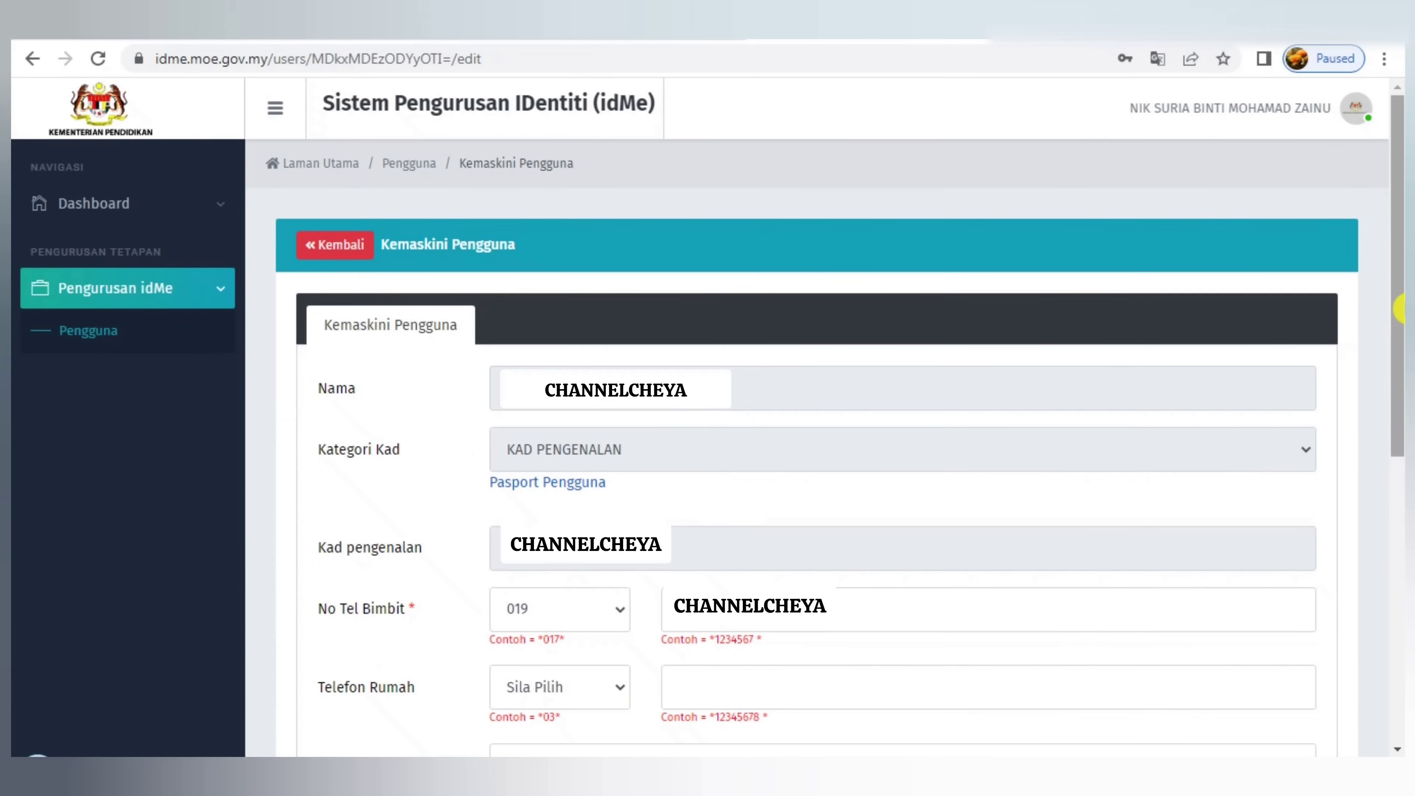
{"action": "left_click_drag", "start_coordinate": [1398, 310], "coordinate": [1398, 503]}
{"action": "left_click", "coordinate": [728, 426]}
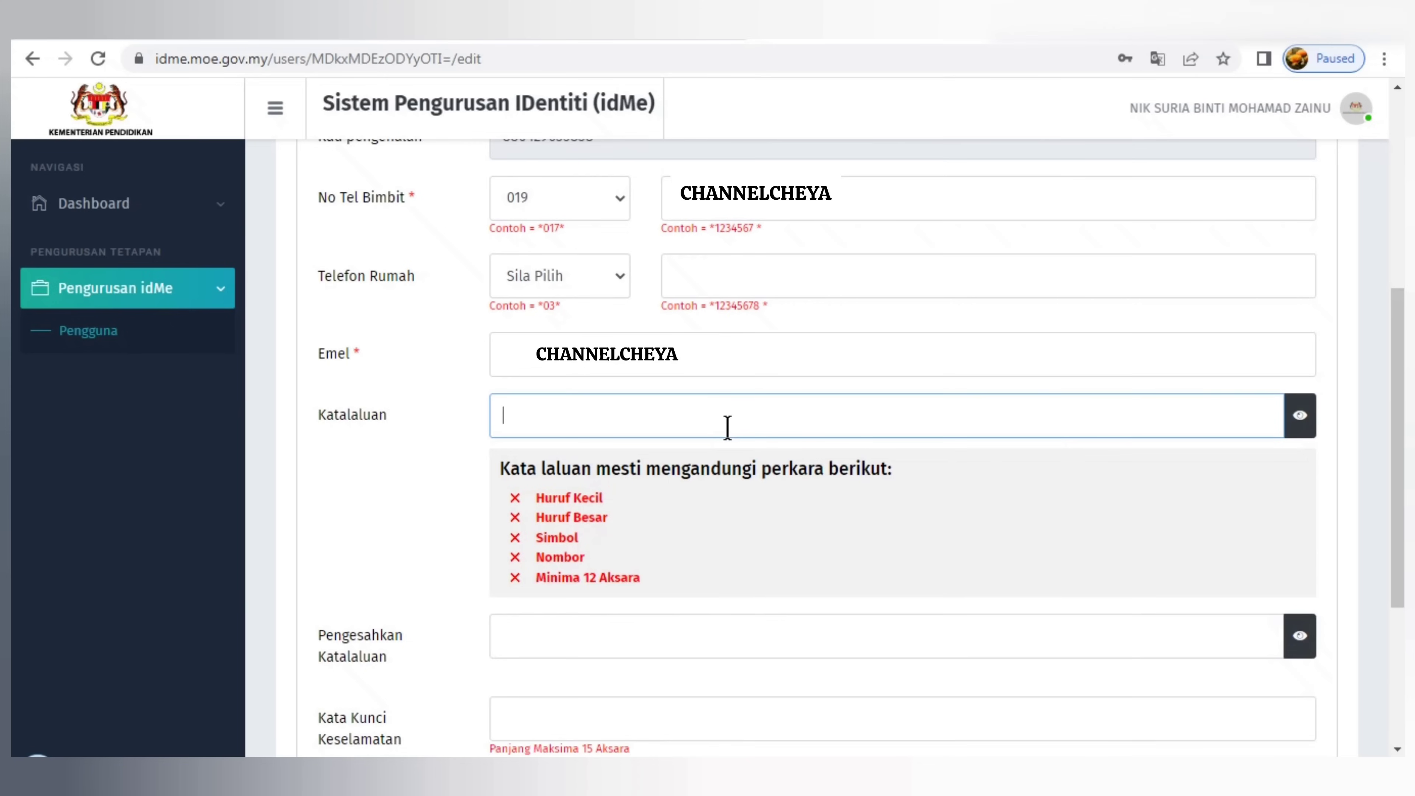
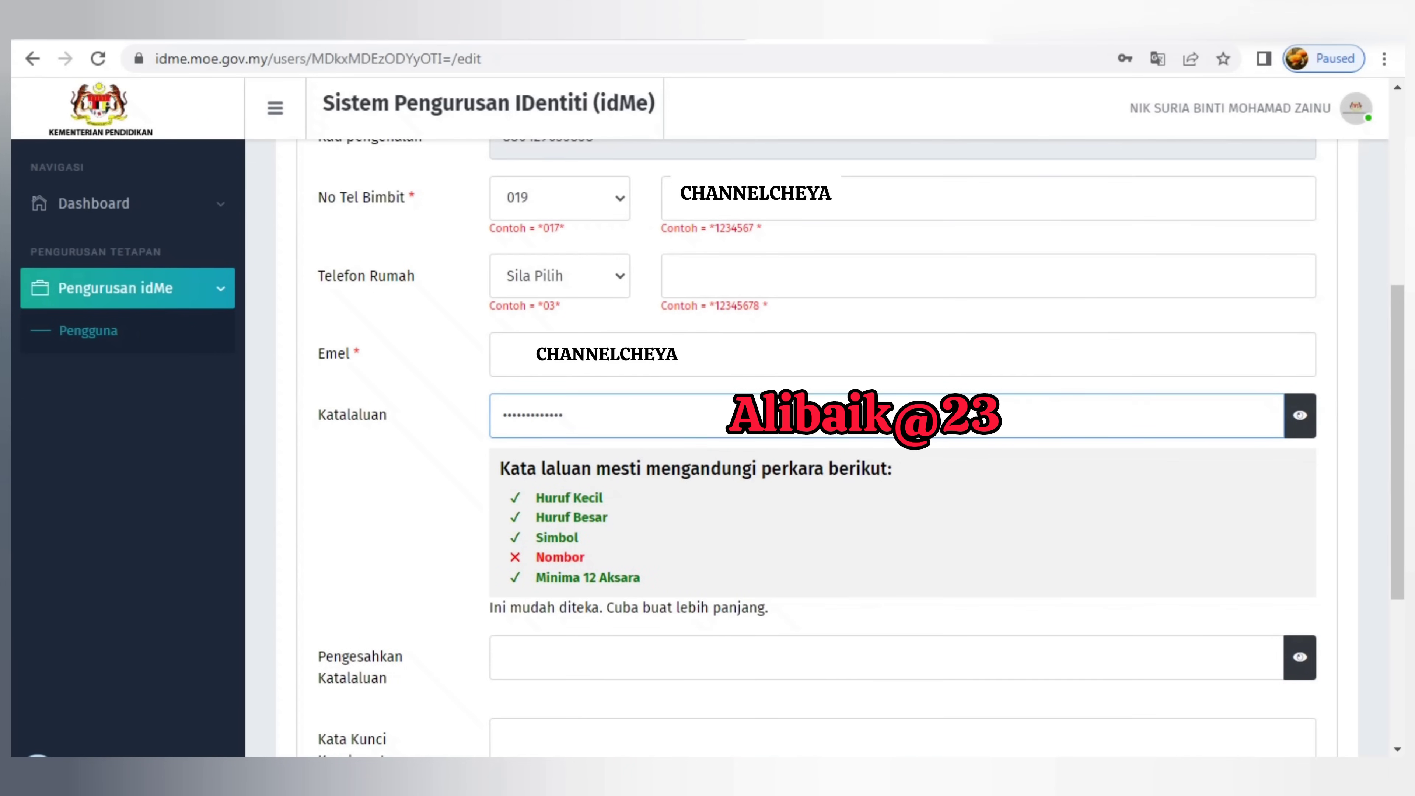
- Type the new password in Katalaluan and again in Pengesahkan Katalaluan
{"action": "scroll", "coordinate": [963, 509], "scroll_direction": "down", "scroll_amount": 3}
{"action": "left_click", "coordinate": [962, 509]}
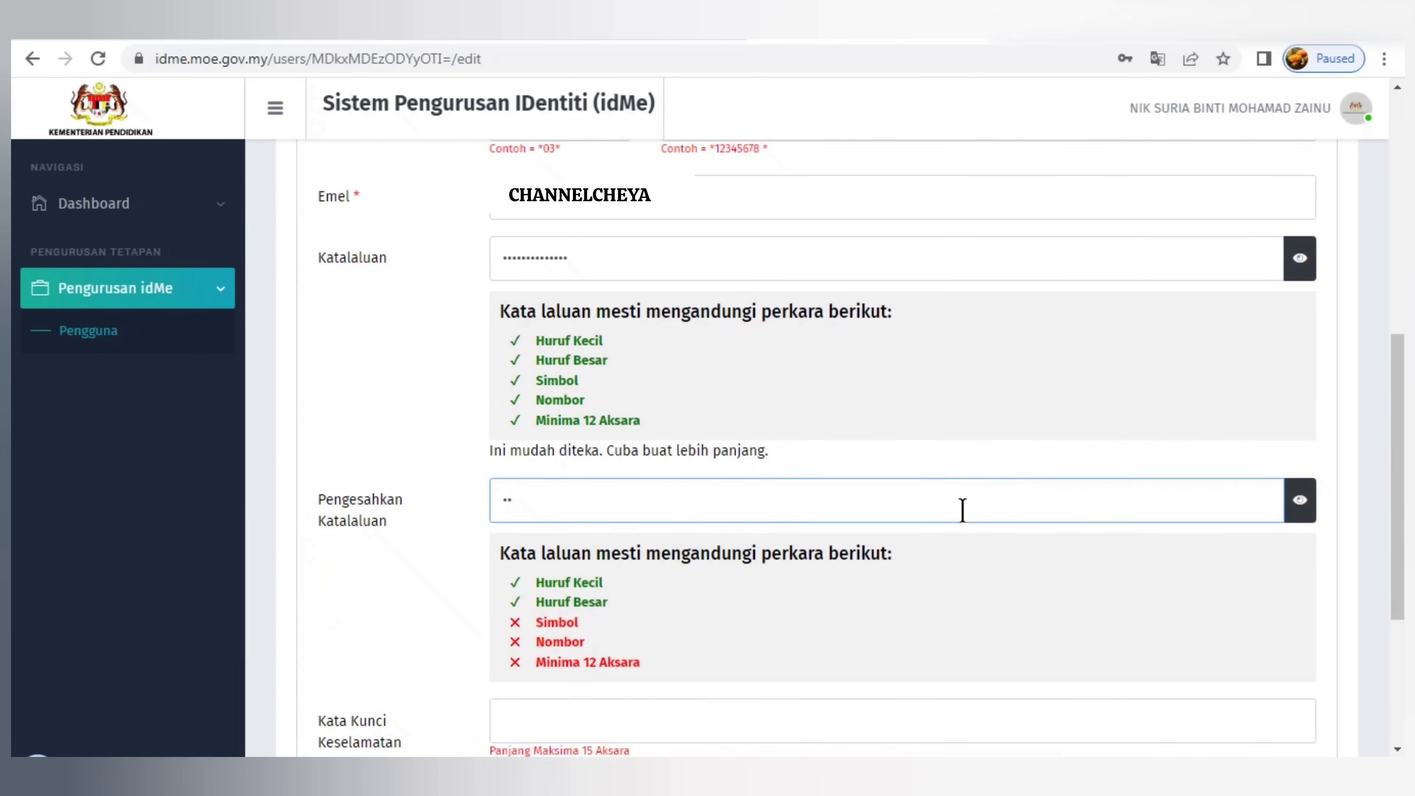
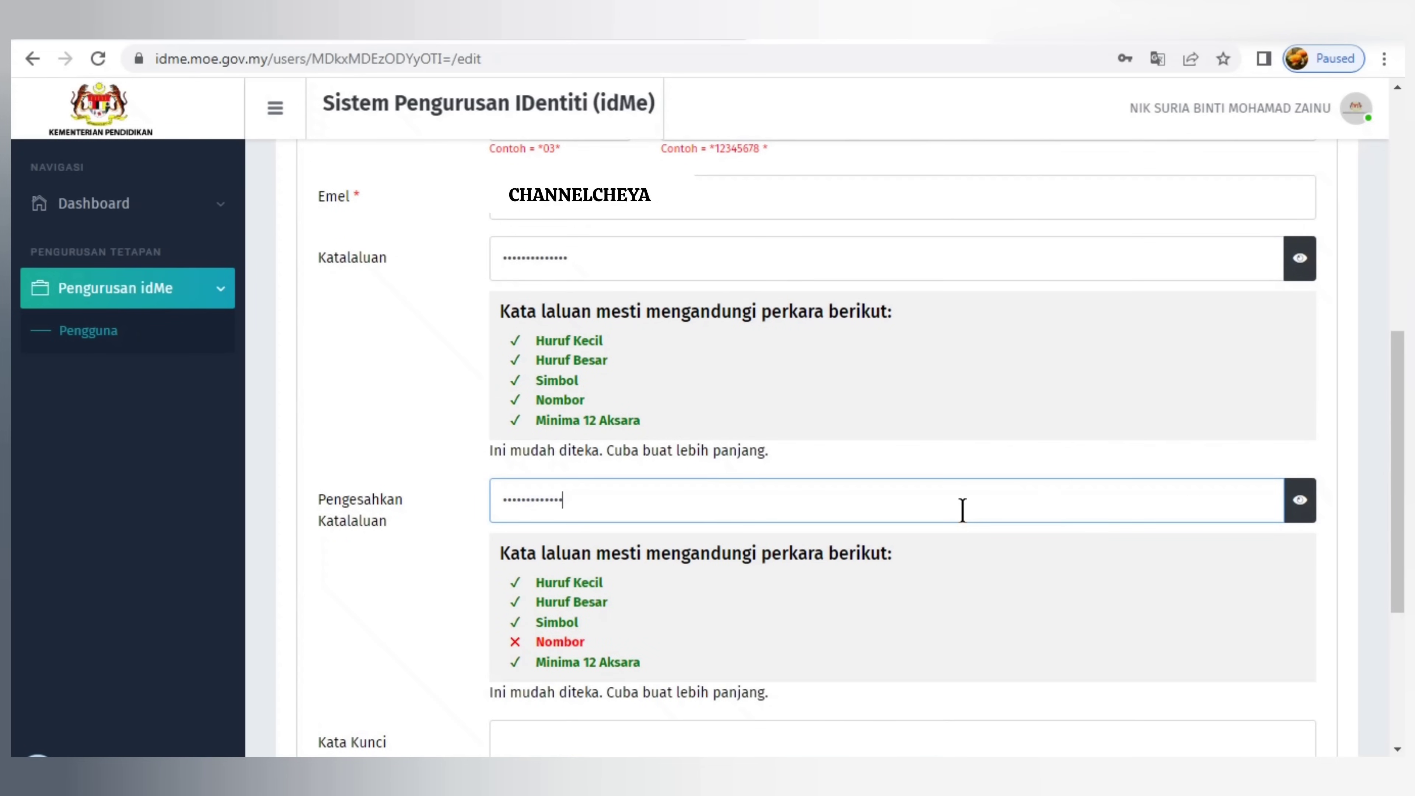
- Enter a new Kata Kunci Keselamatan security phrase and save the changes
{"action": "scroll", "coordinate": [963, 509], "scroll_direction": "down", "scroll_amount": 5}
{"action": "left_click", "coordinate": [959, 484]}
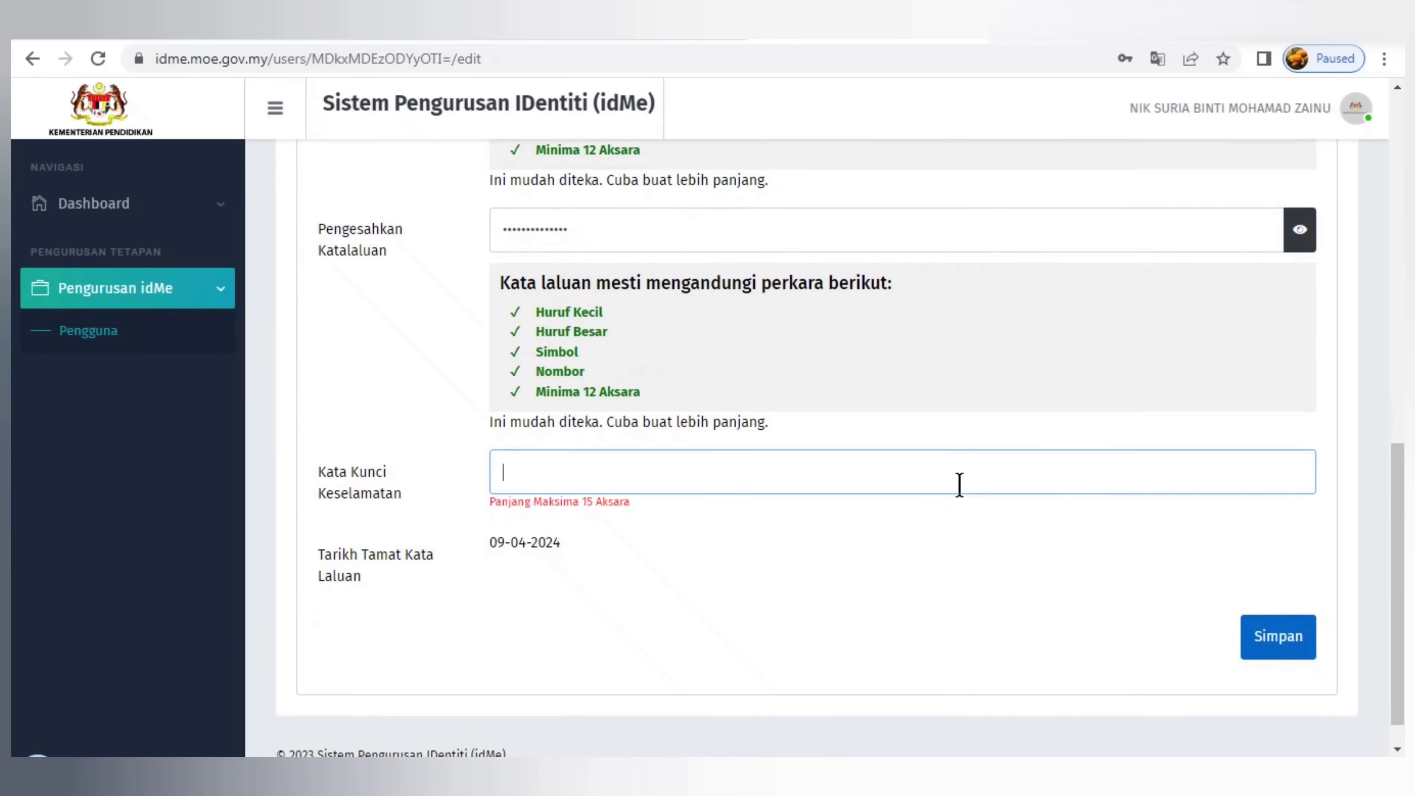
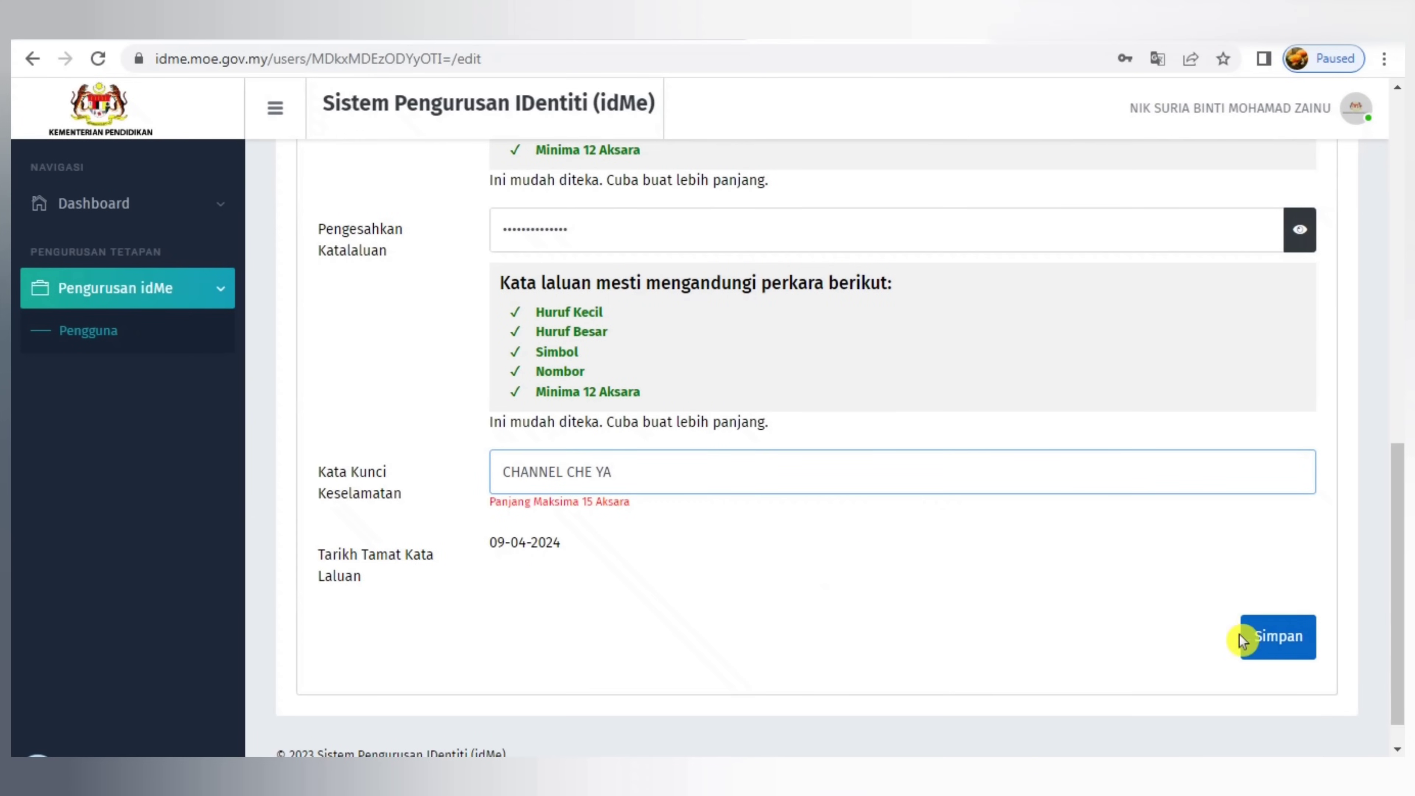
{"action": "left_click", "coordinate": [1268, 655]}
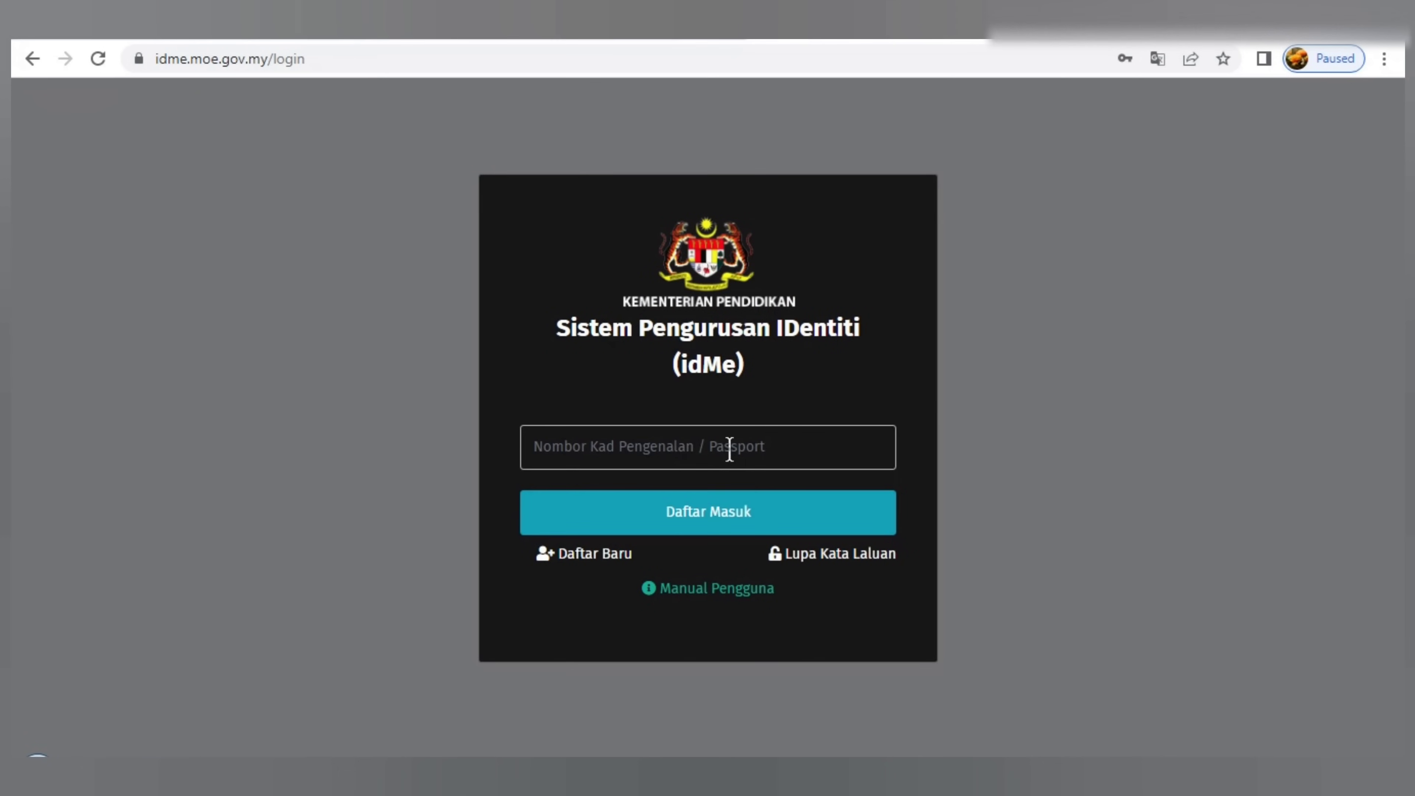
- Enter the IC number, confirm the new security phrase, and fill in the new password
{"action": "type", "text": "88"}
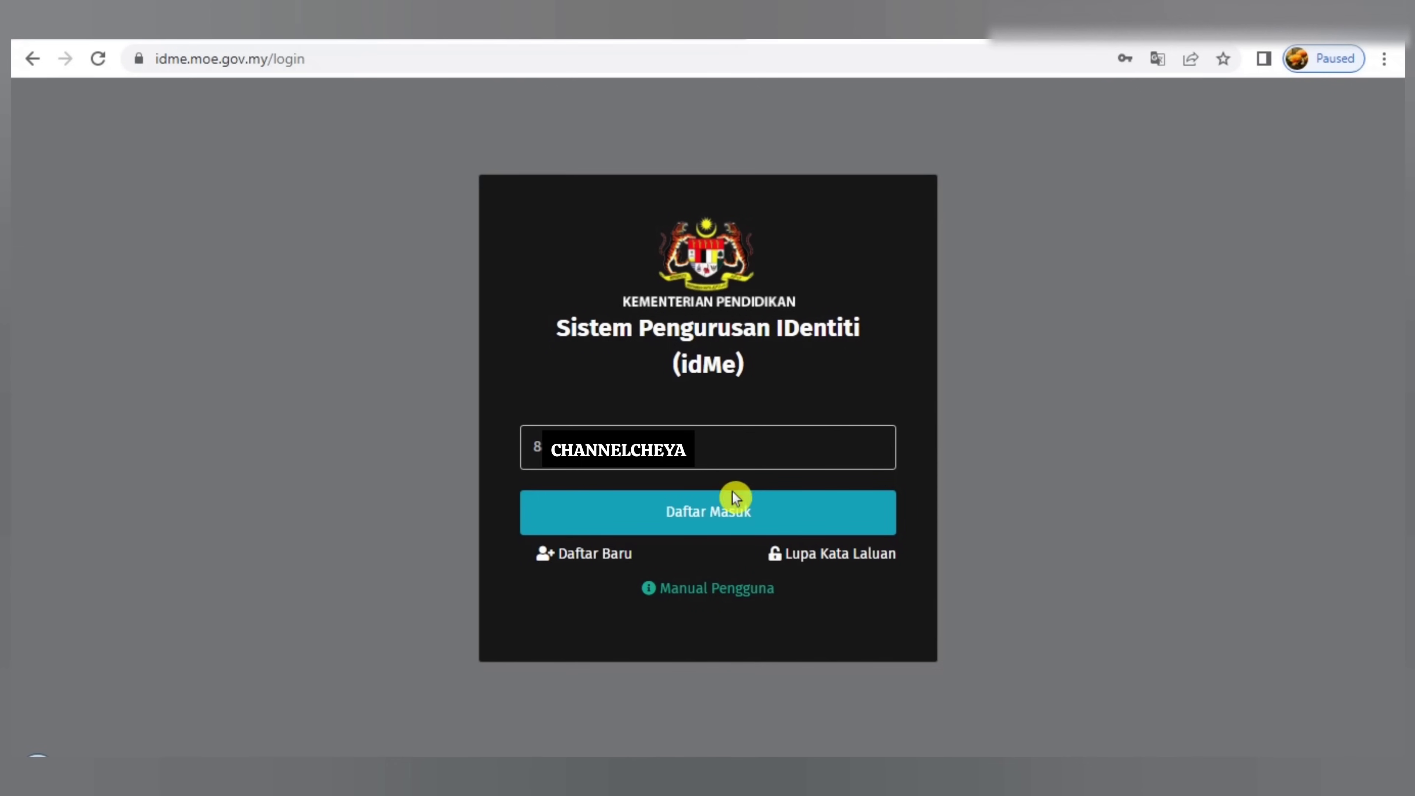
{"action": "left_click", "coordinate": [737, 511]}
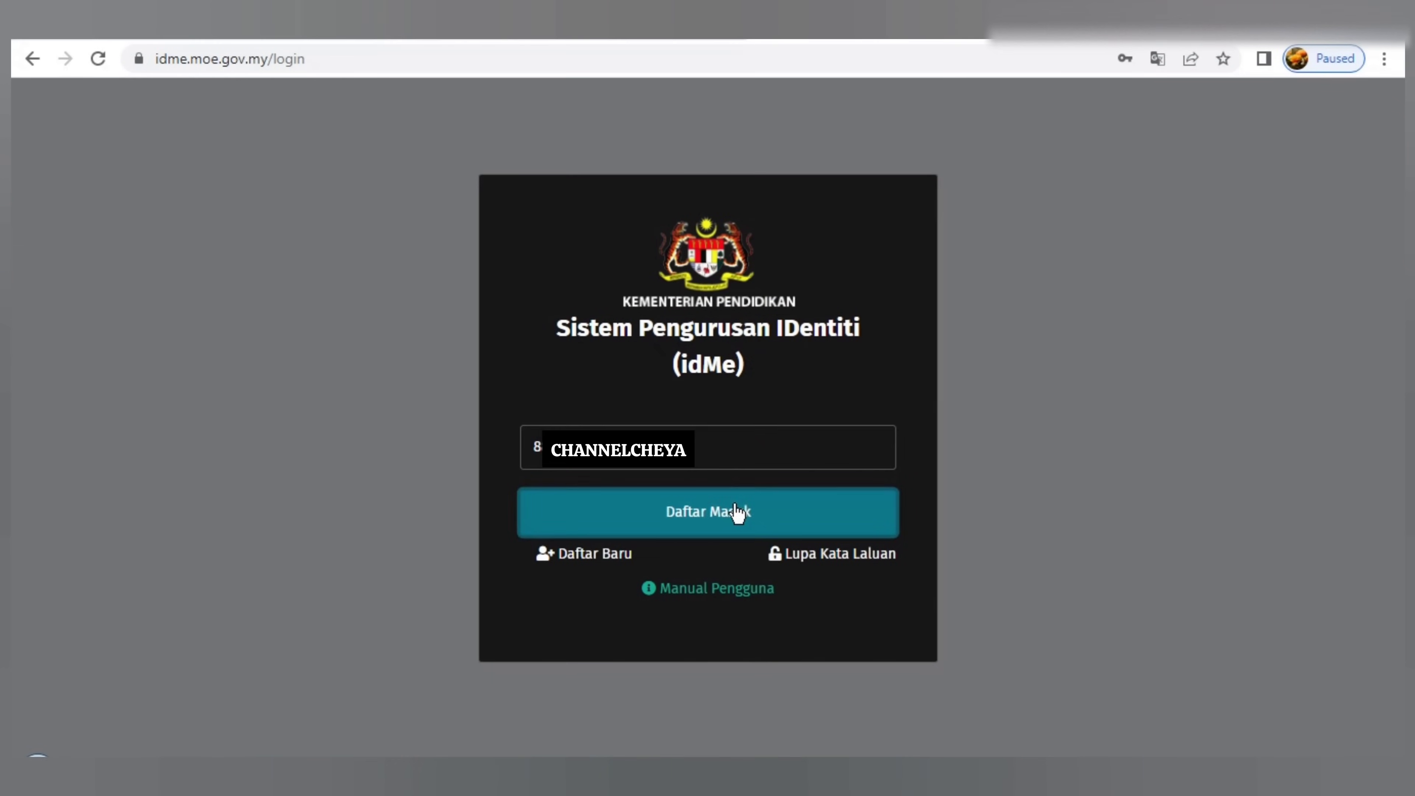
{"action": "left_click", "coordinate": [737, 511]}
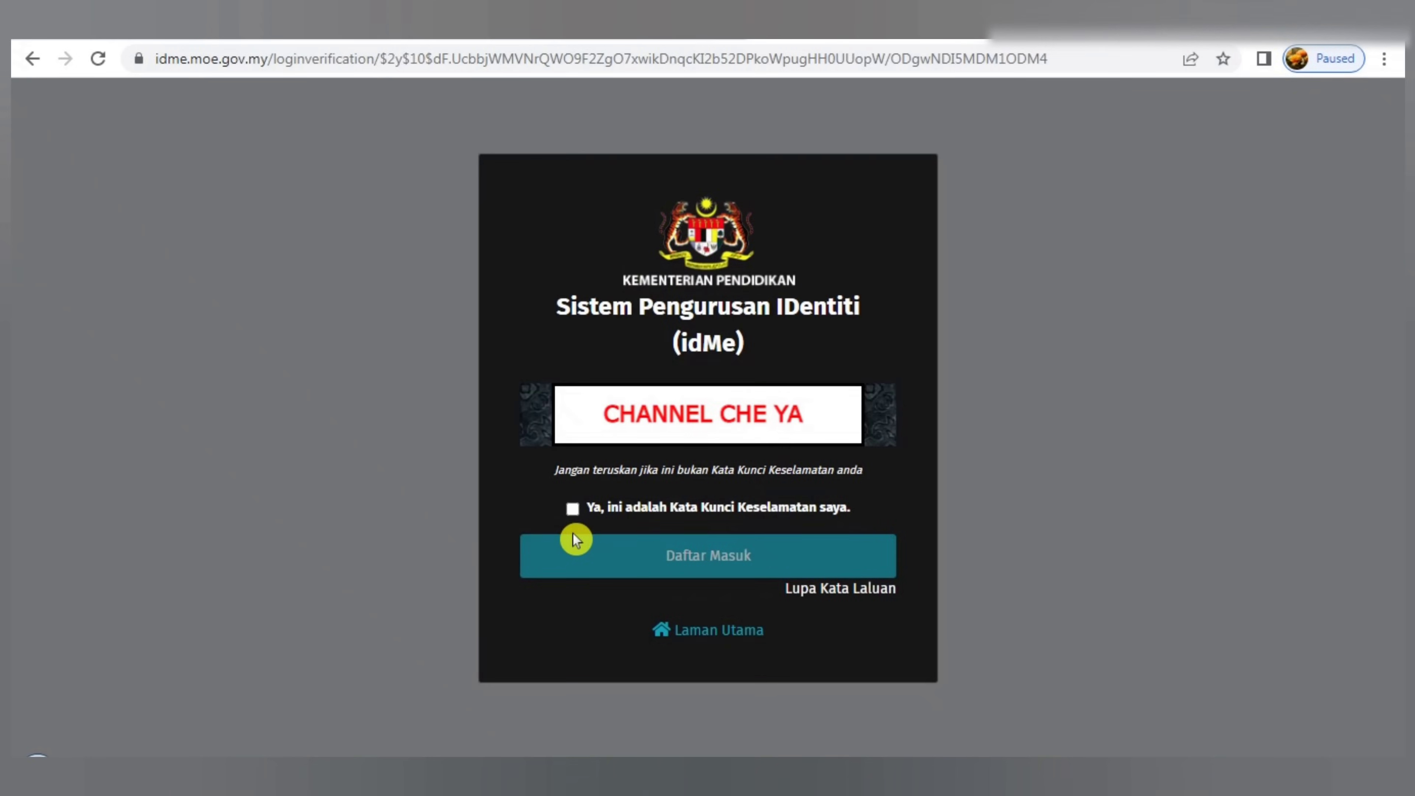
{"action": "left_click", "coordinate": [571, 512]}
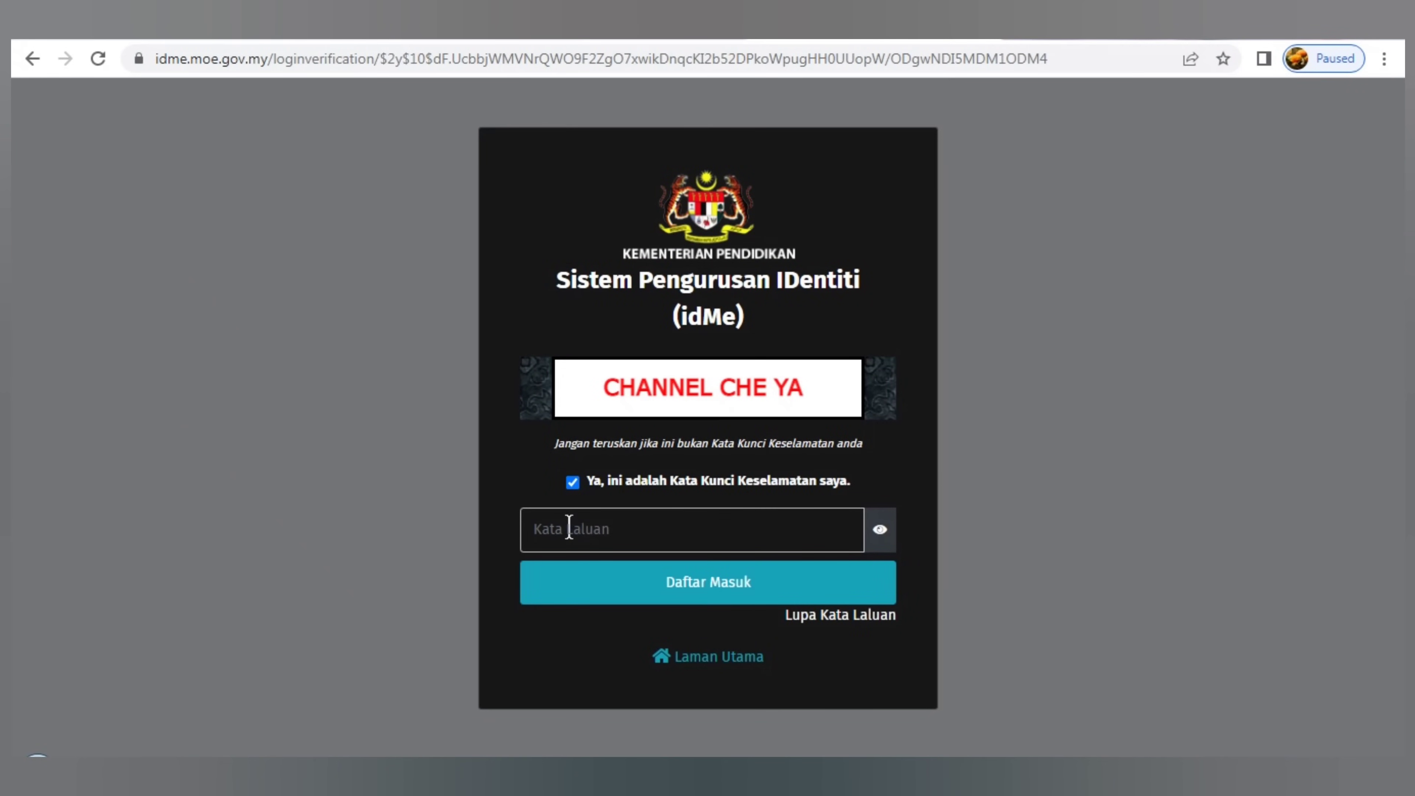
{"action": "left_click", "coordinate": [568, 529]}
{"action": "type", "text": "**************"}
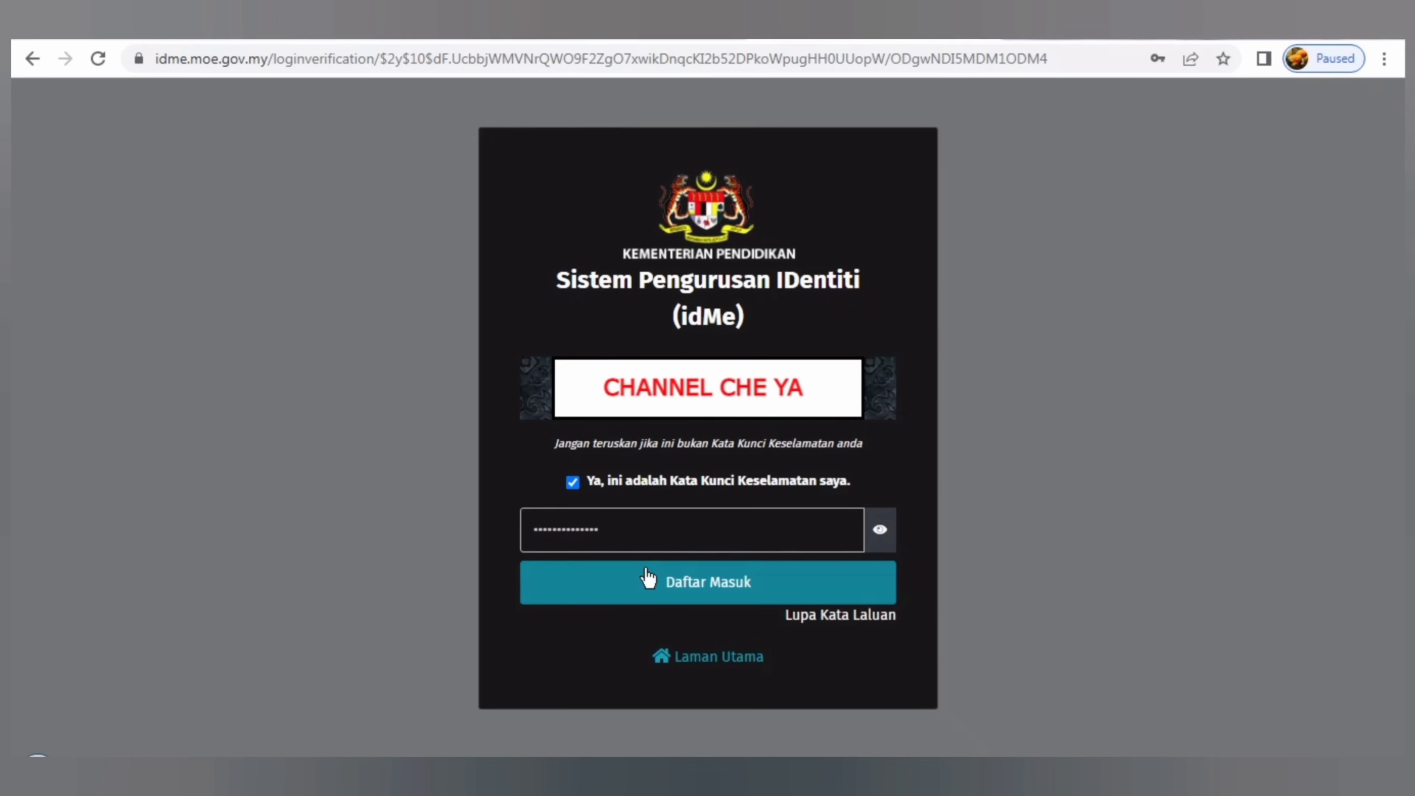